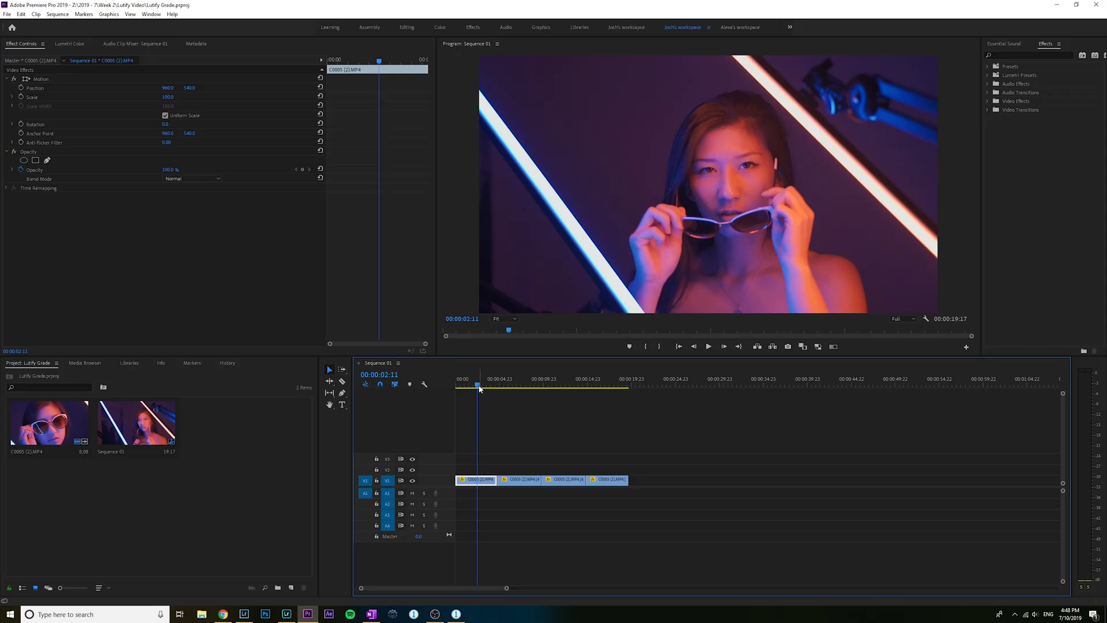
Scrub the sequence, return the playhead to 0 and play the four ungraded clips.
{"action": "left_click_drag", "start_coordinate": [478, 390], "coordinate": [559, 391]}
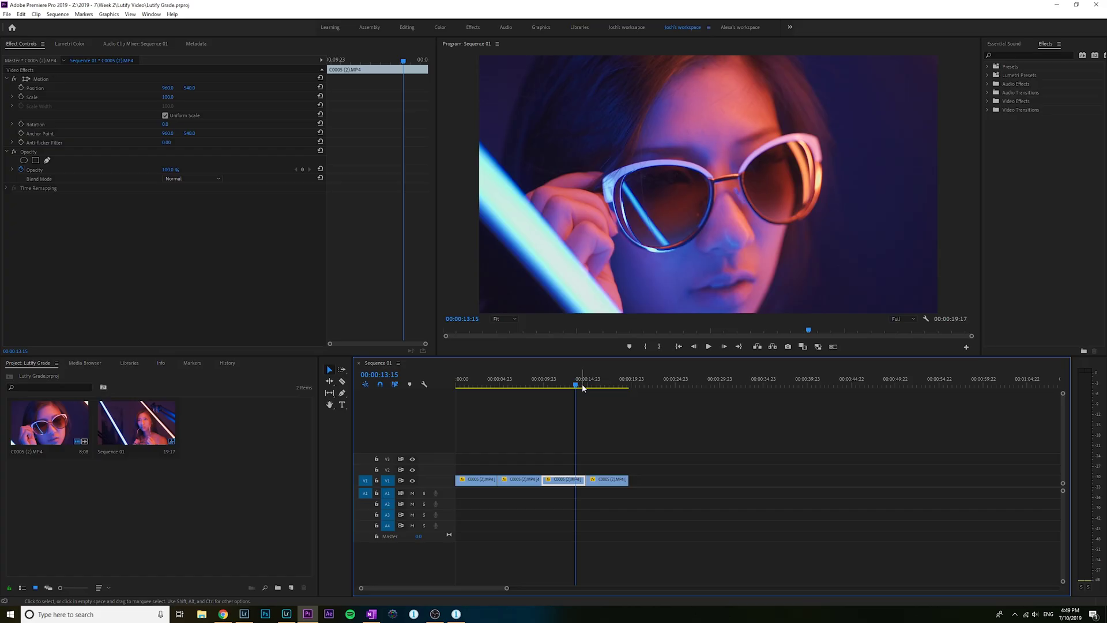
{"action": "left_click_drag", "start_coordinate": [582, 383], "coordinate": [448, 390]}
{"action": "key", "text": "space"}
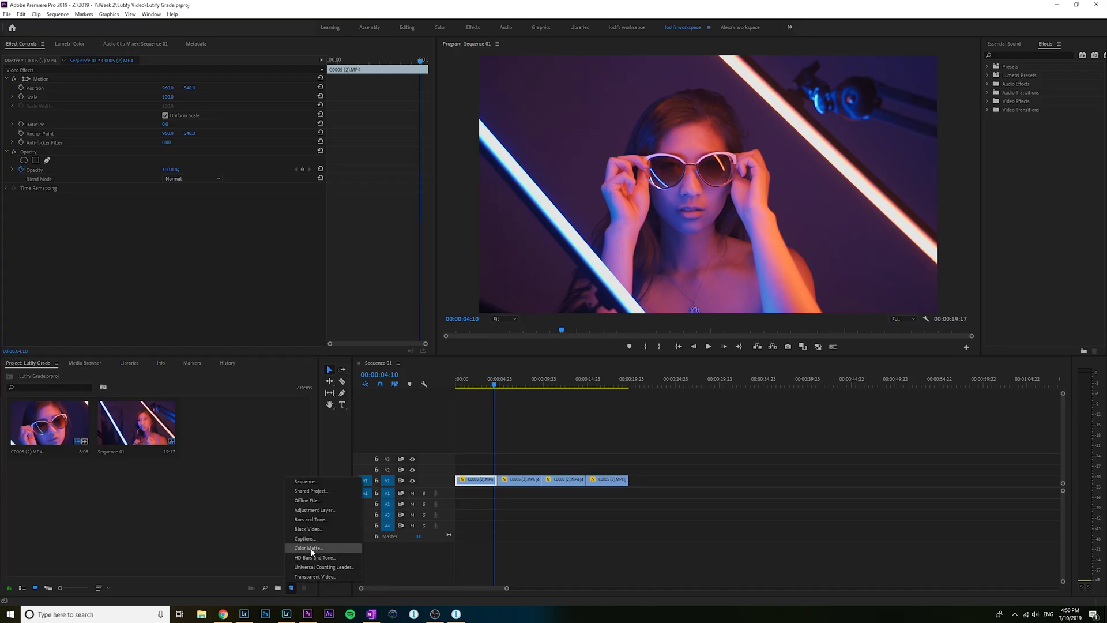
Create a 1920x1080 adjustment layer and place it on V3 above the four clips.
{"action": "left_click", "coordinate": [316, 511]}
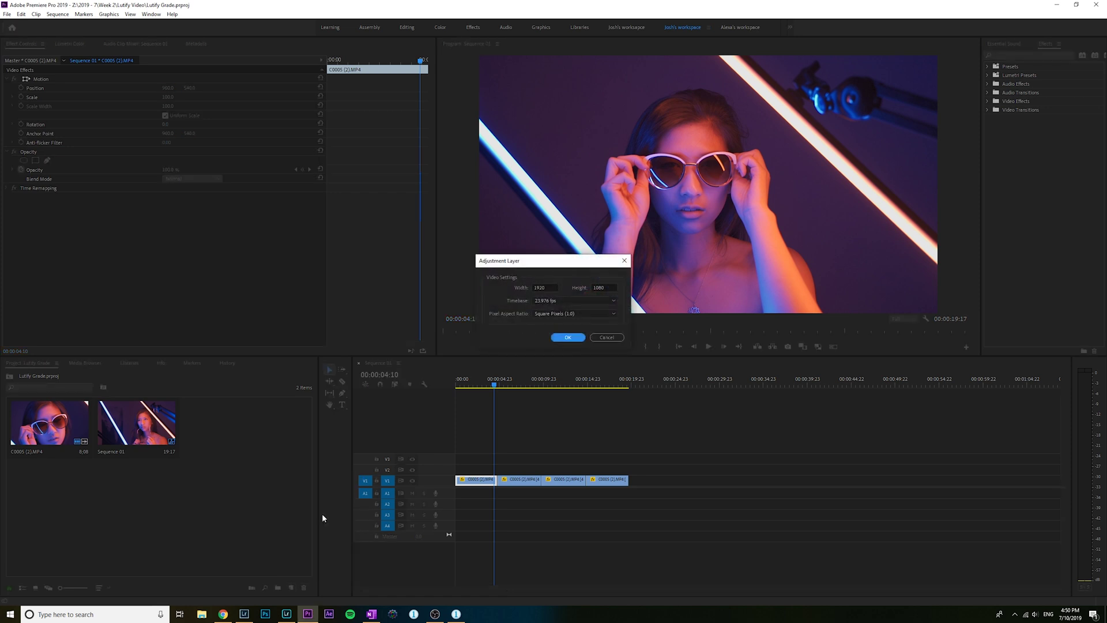
{"action": "left_click", "coordinate": [567, 337]}
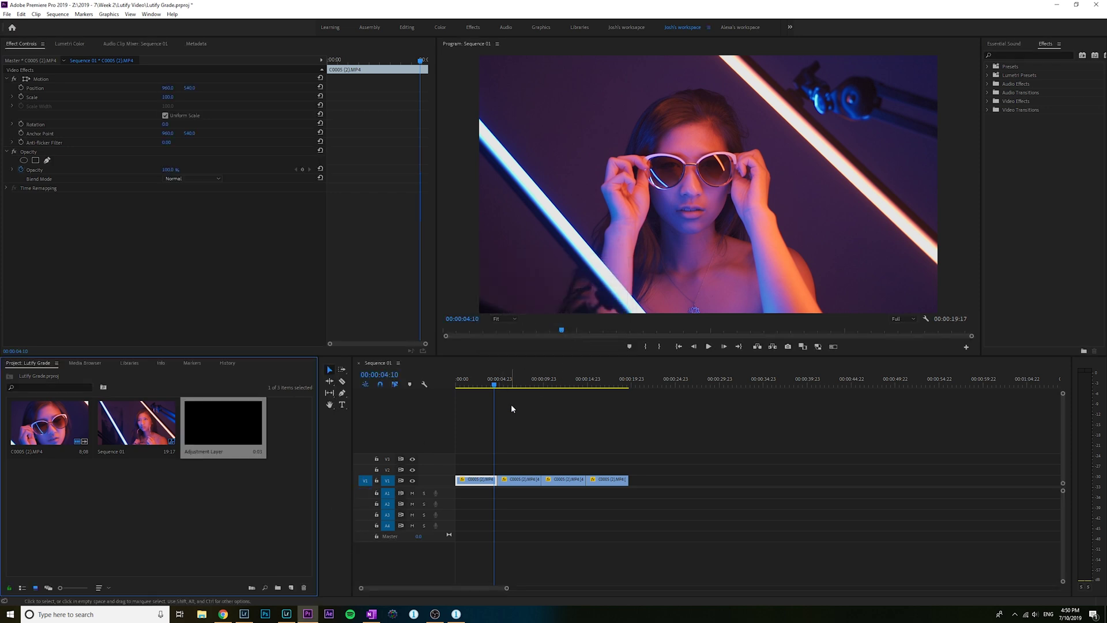
{"action": "left_click_drag", "start_coordinate": [234, 426], "coordinate": [628, 460]}
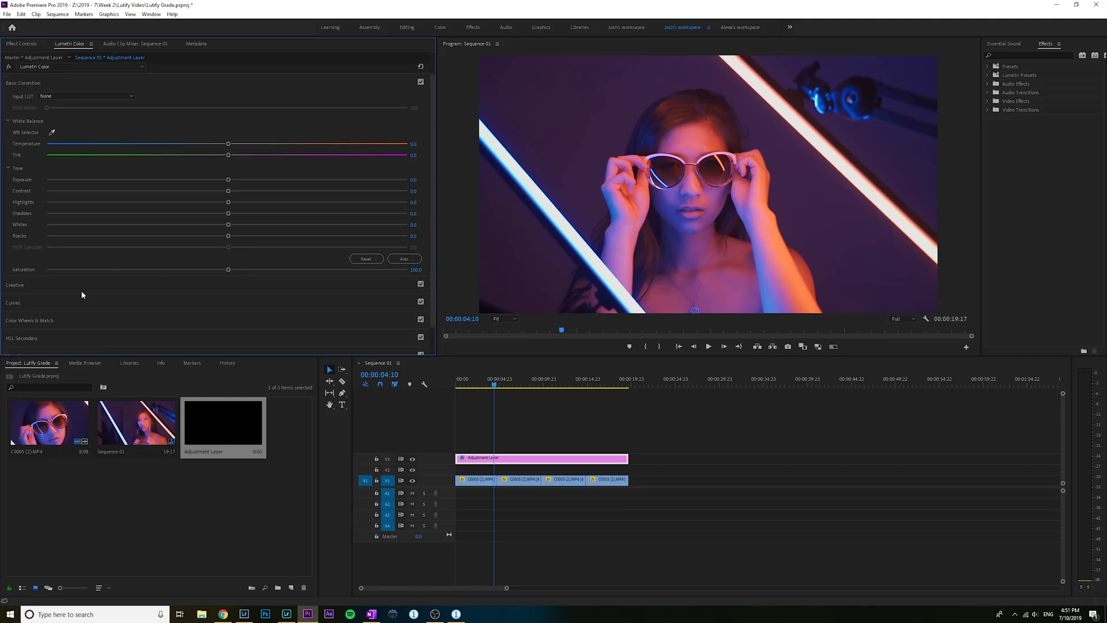
Expand Lumetri Color's Creative section and choose Browse... from the Look dropdown.
{"action": "left_click", "coordinate": [81, 291]}
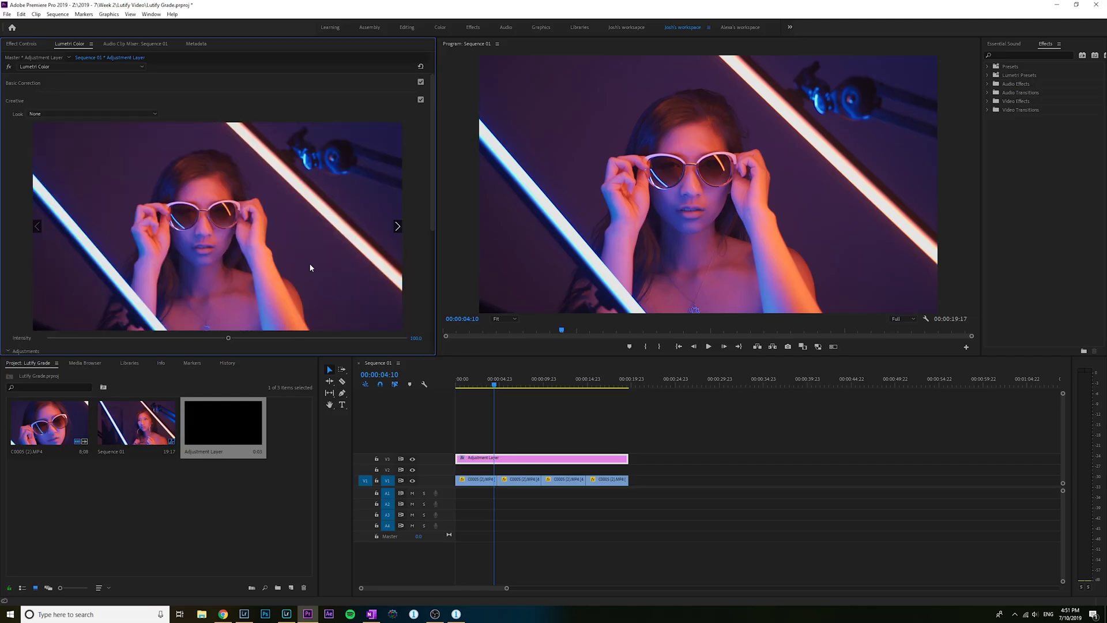
{"action": "left_click", "coordinate": [64, 113]}
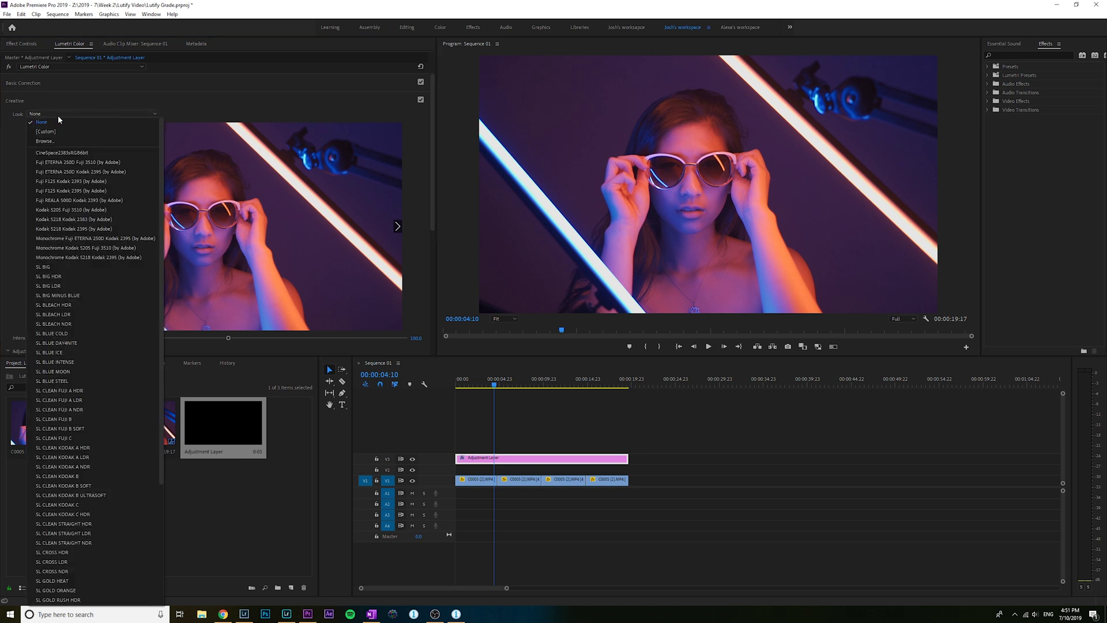
{"action": "left_click", "coordinate": [46, 143]}
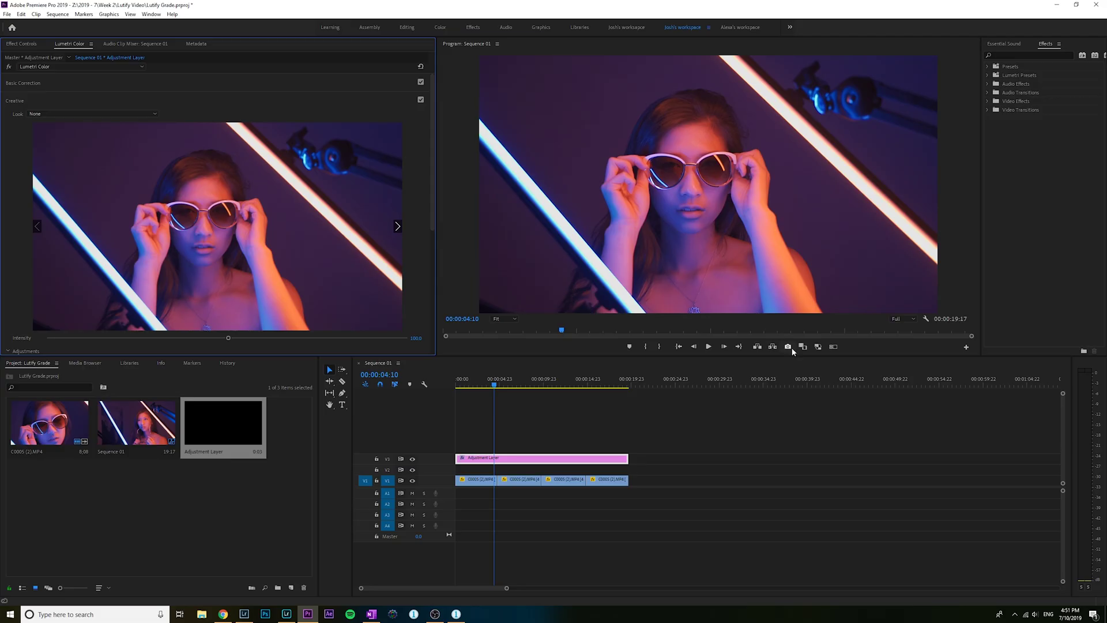
Export the current sequence frame as a JPEG still into the Desktop folder.
{"action": "left_click", "coordinate": [792, 350]}
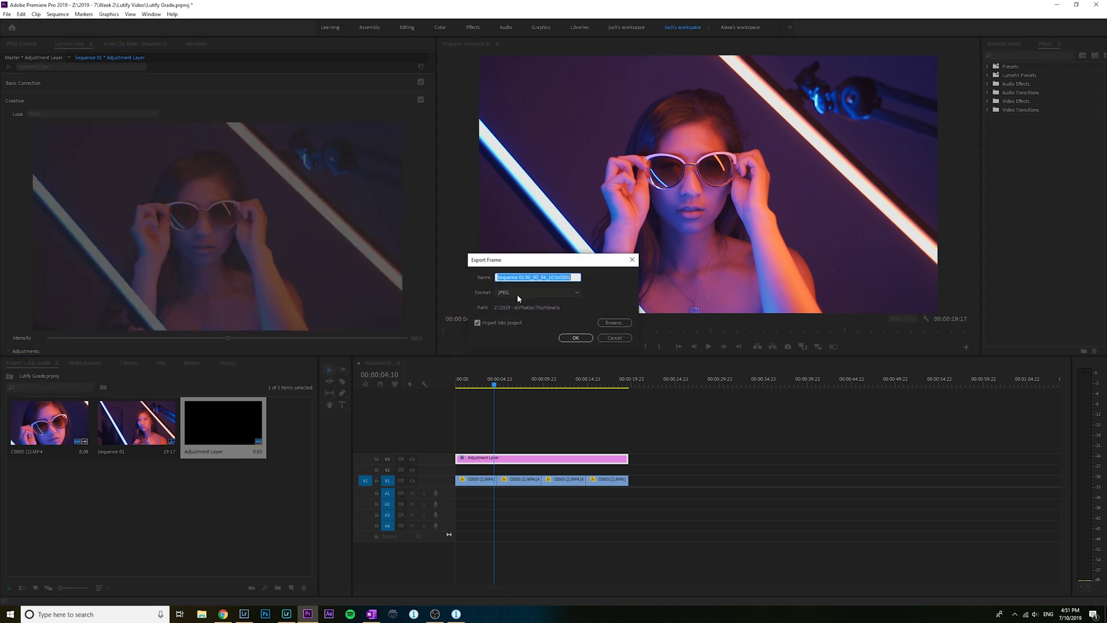
{"action": "left_click", "coordinate": [613, 324]}
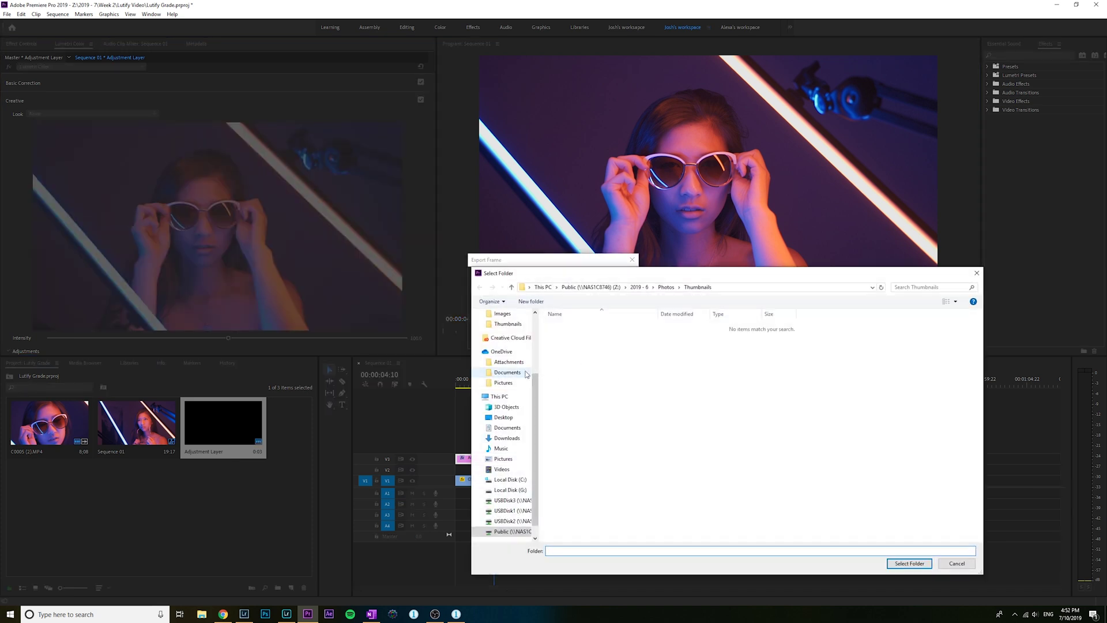
{"action": "left_click", "coordinate": [893, 564]}
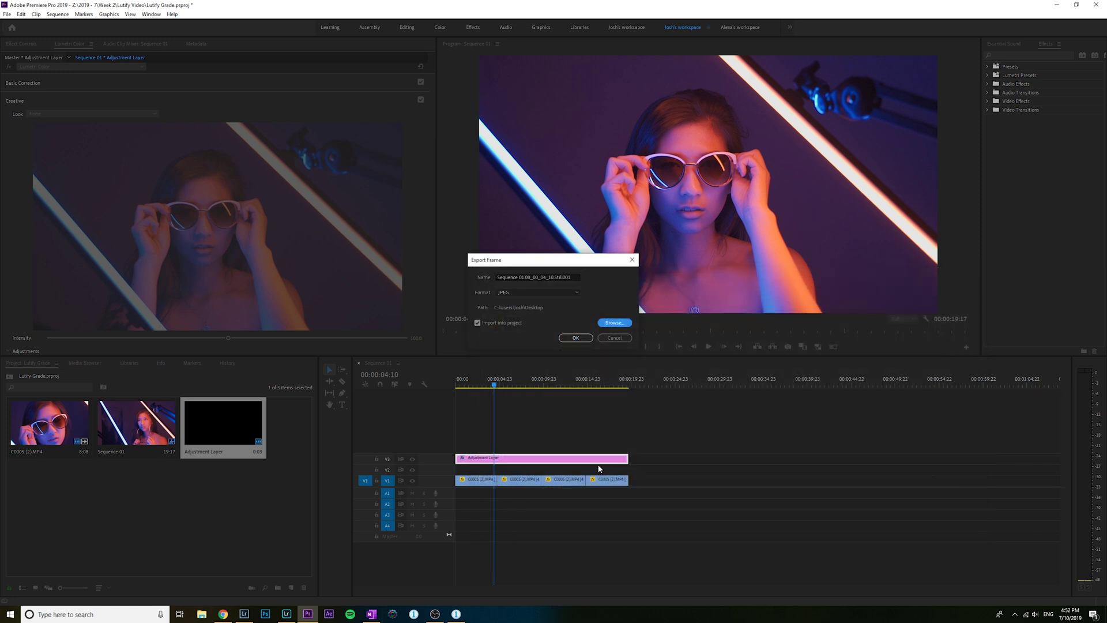
{"action": "left_click", "coordinate": [570, 341]}
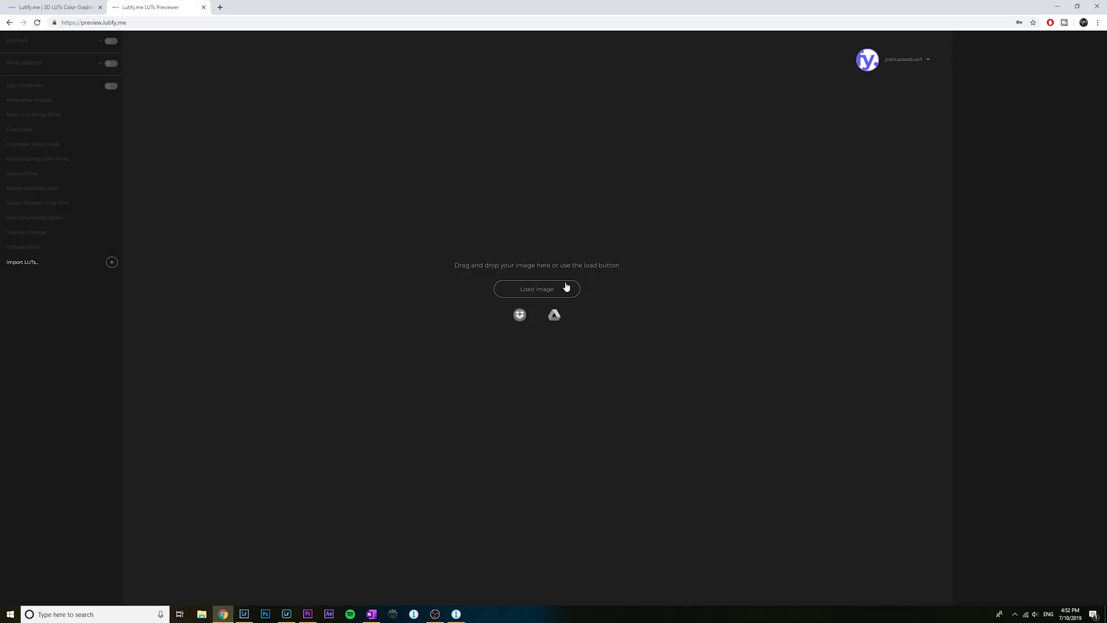
Upload the exported Desktop still of the woman in sunglasses into the Lutify.me previewer.
{"action": "left_click", "coordinate": [567, 286]}
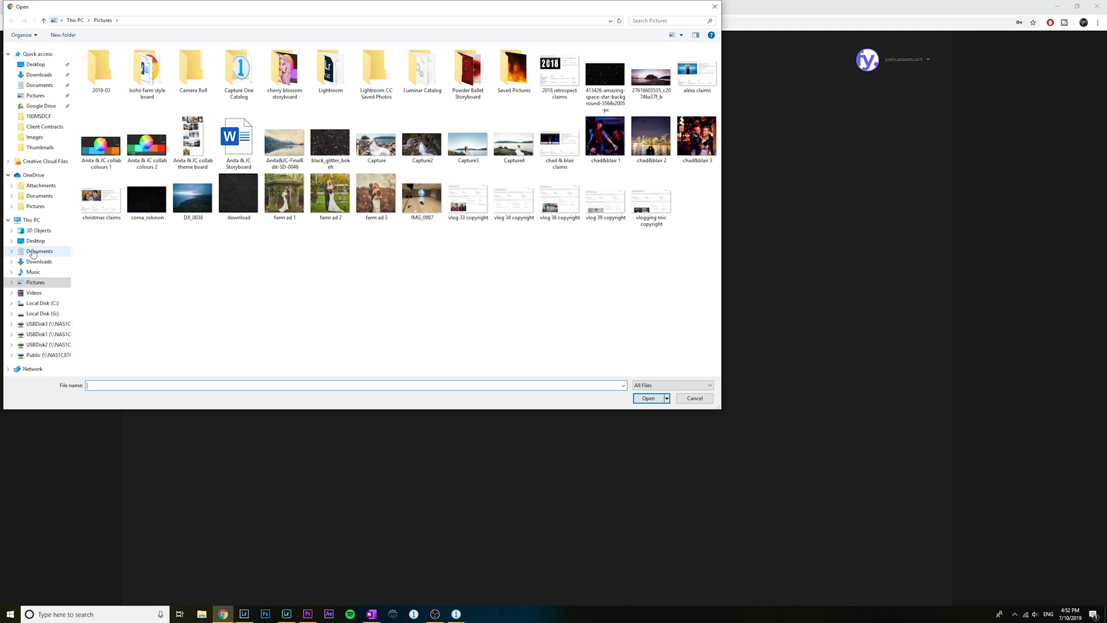
{"action": "left_click", "coordinate": [35, 241]}
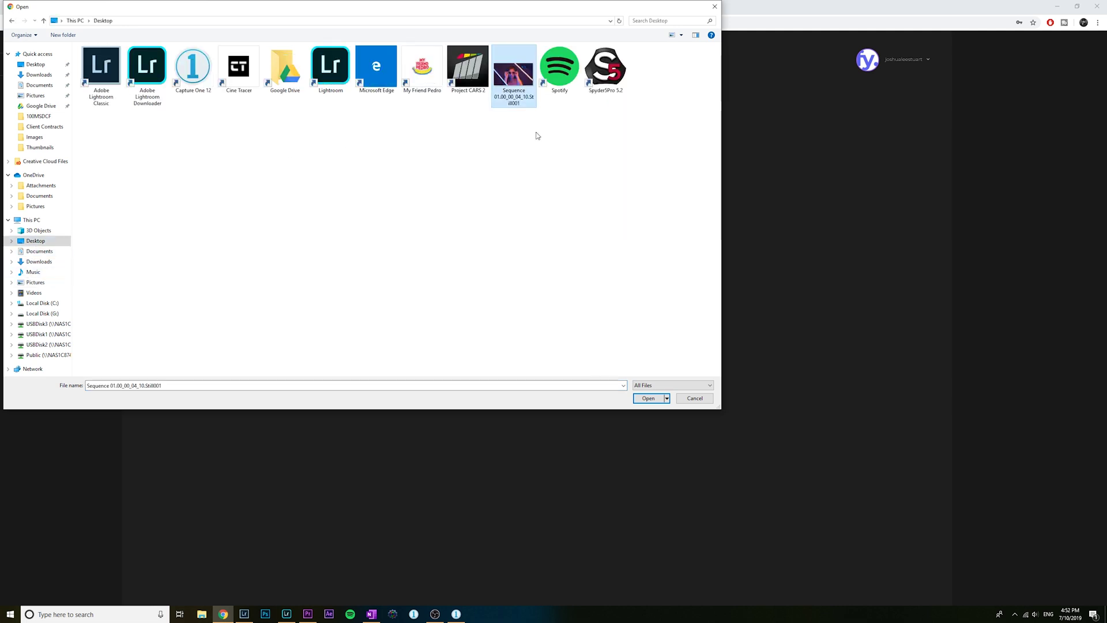
{"action": "left_click", "coordinate": [641, 398]}
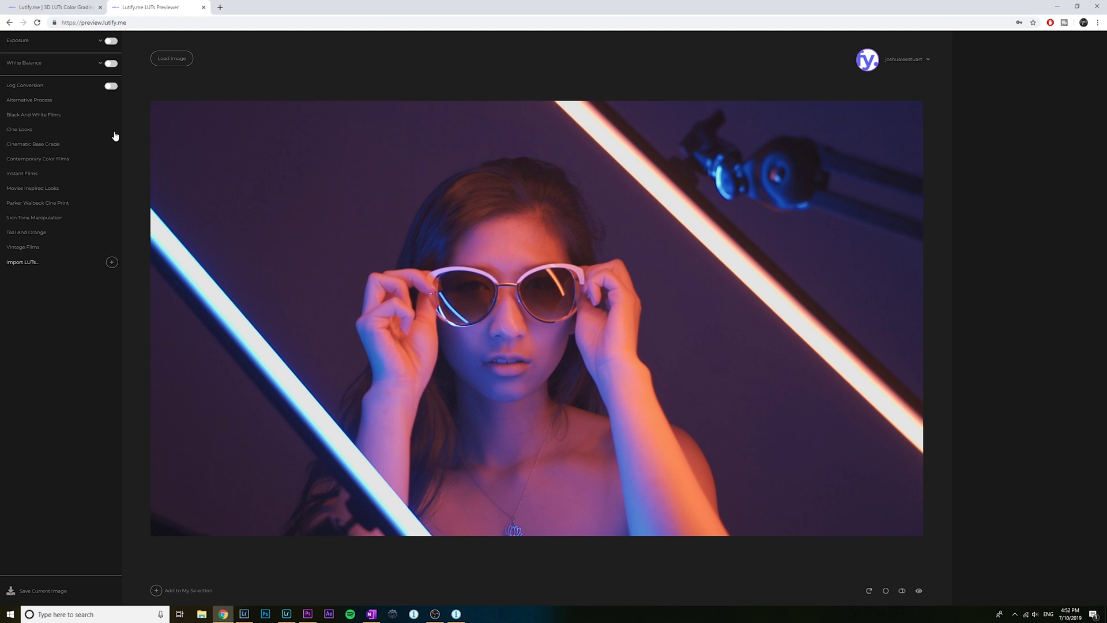
Show the Cine Looks collection and try CL-Calloth, CL-Calyra, CL-Cancri, CL-Canes and CL-Canopus.
{"action": "left_click", "coordinate": [29, 131]}
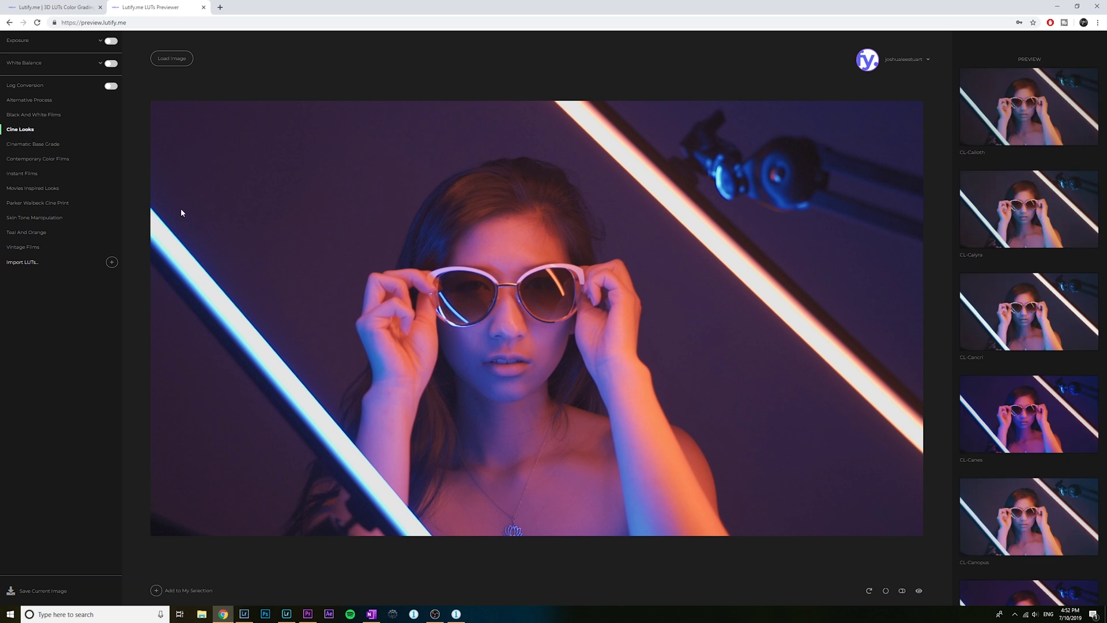
{"action": "left_click", "coordinate": [1004, 122]}
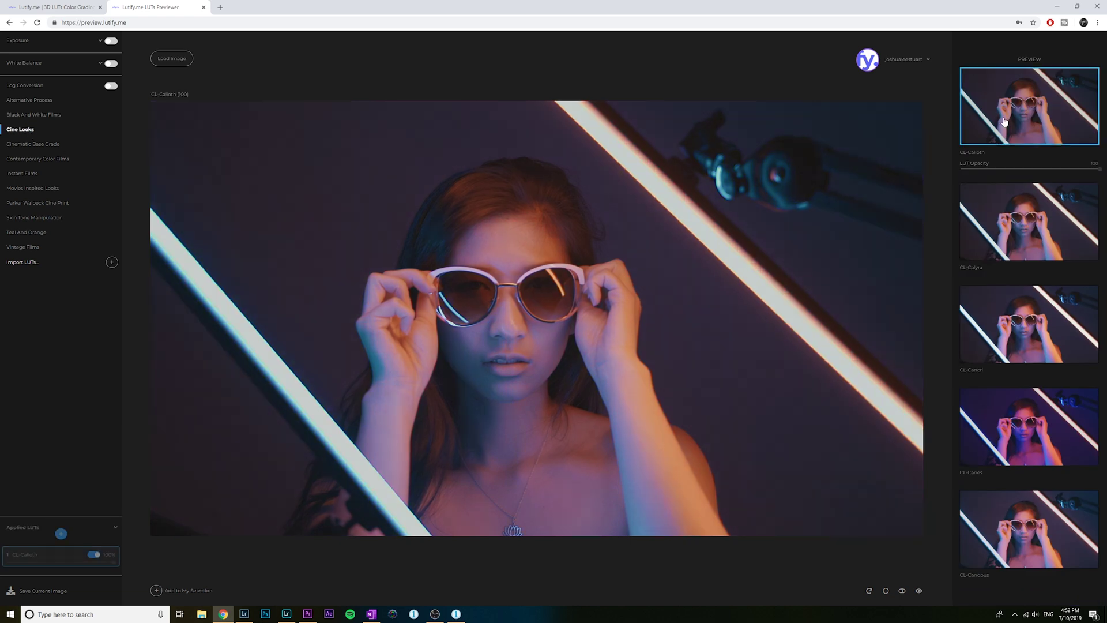
{"action": "left_click", "coordinate": [1032, 210]}
{"action": "left_click", "coordinate": [1043, 310]}
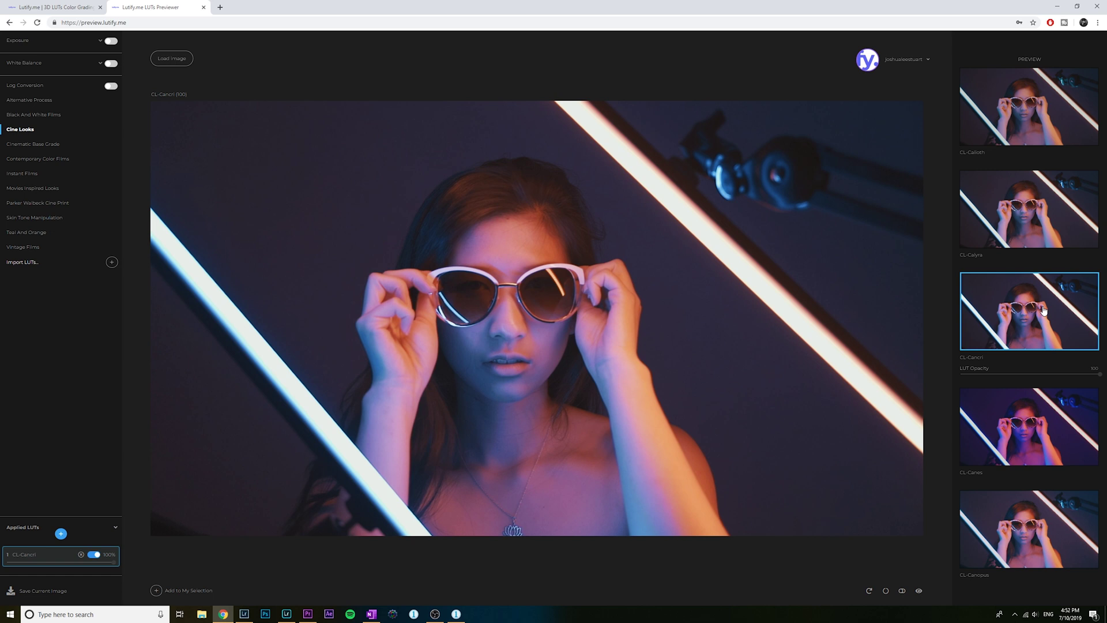
{"action": "left_click", "coordinate": [1041, 413]}
{"action": "scroll", "coordinate": [1035, 357], "scroll_direction": "down", "scroll_amount": 3}
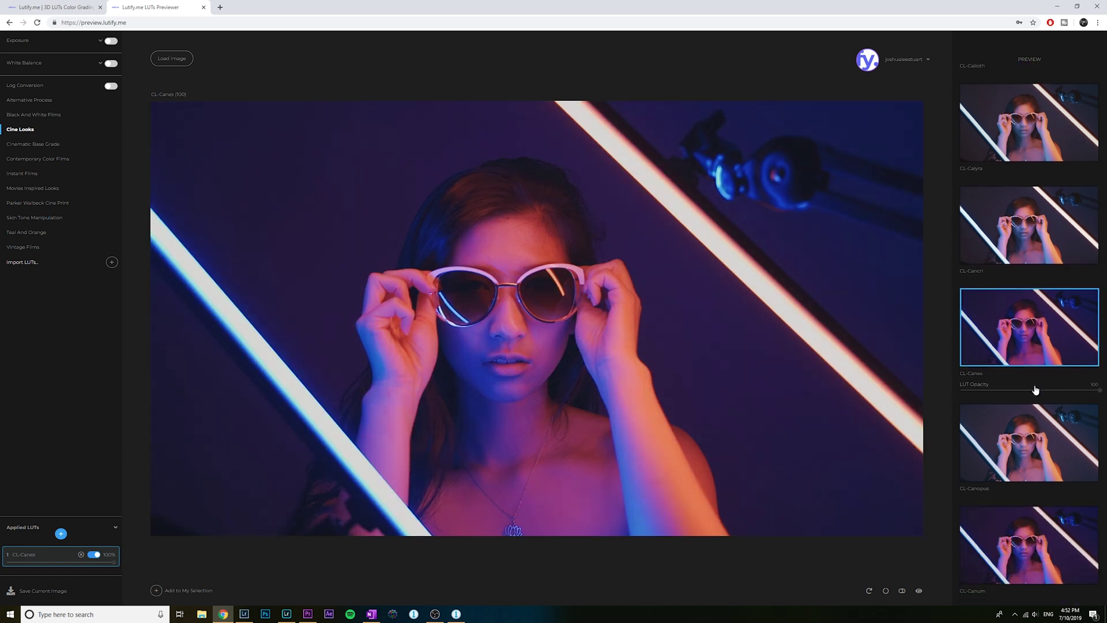
{"action": "left_click", "coordinate": [1032, 337]}
Try CL-Canum, CL-Capella and CL-Caph, revisit Capella and Canum, then try CL-Caroli.
{"action": "scroll", "coordinate": [1027, 359], "scroll_direction": "down", "scroll_amount": 2}
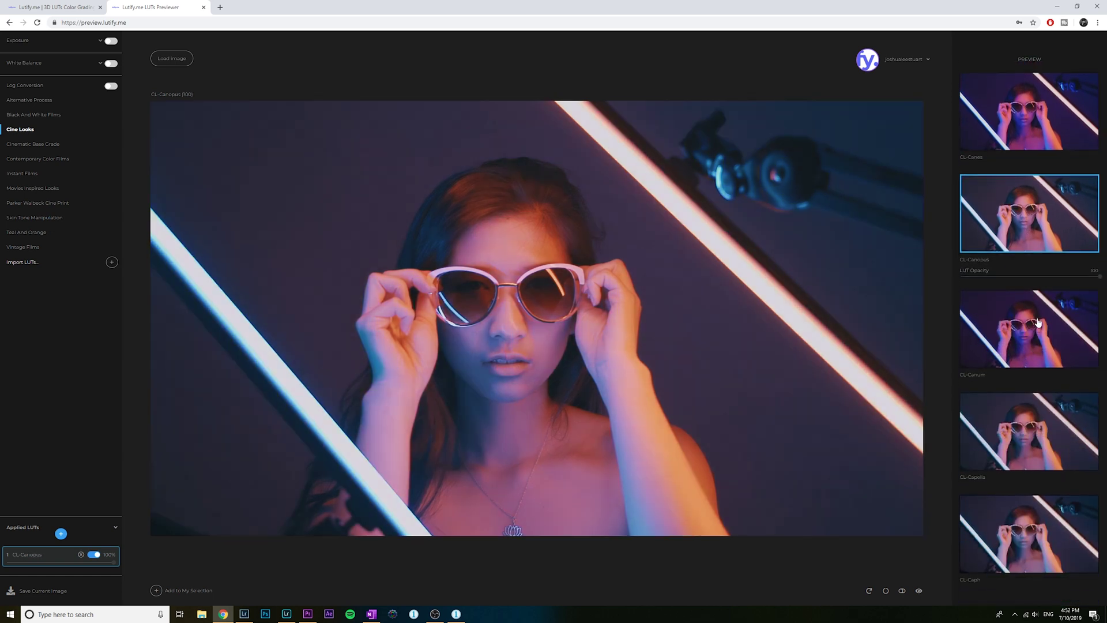
{"action": "left_click", "coordinate": [1038, 323]}
{"action": "left_click", "coordinate": [1035, 422]}
{"action": "scroll", "coordinate": [1034, 420], "scroll_direction": "down", "scroll_amount": 2}
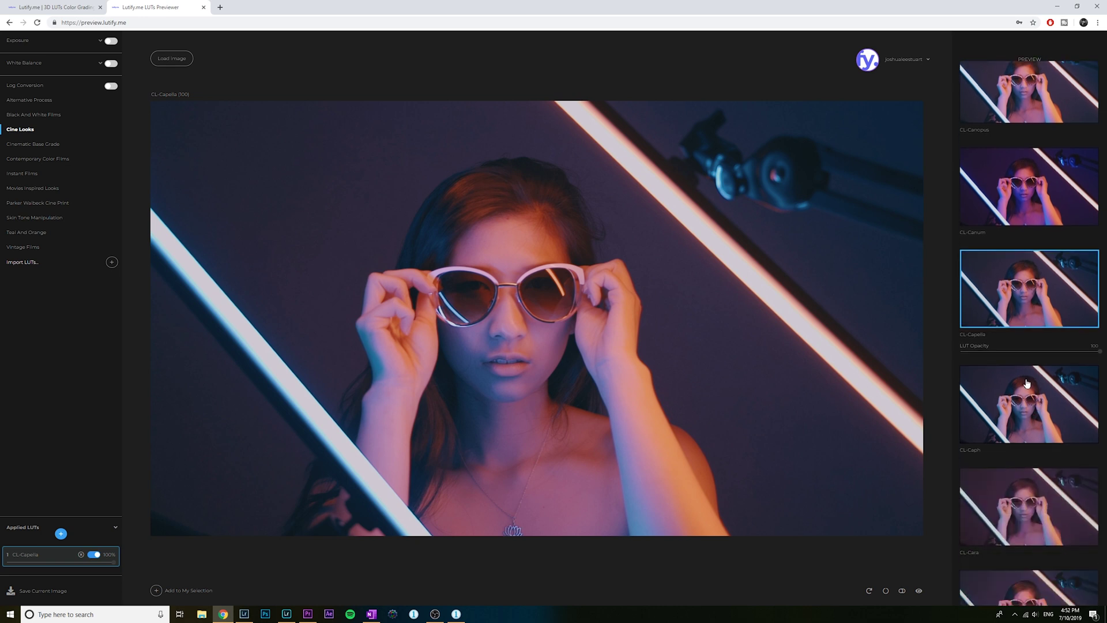
{"action": "left_click", "coordinate": [1027, 387]}
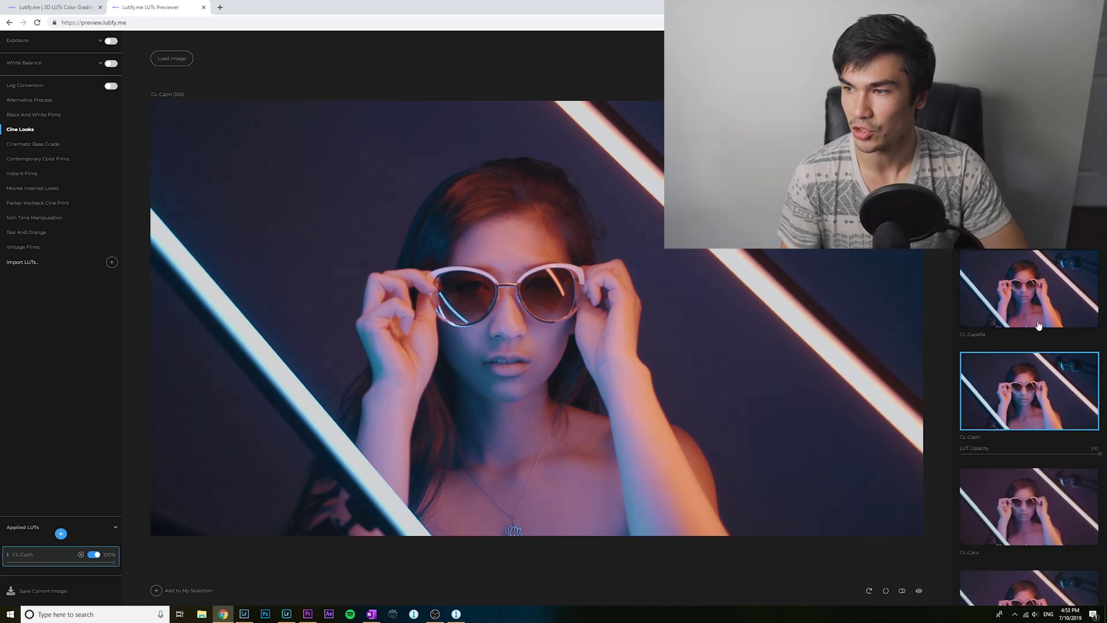
{"action": "left_click", "coordinate": [1052, 286]}
{"action": "key", "text": "Up"}
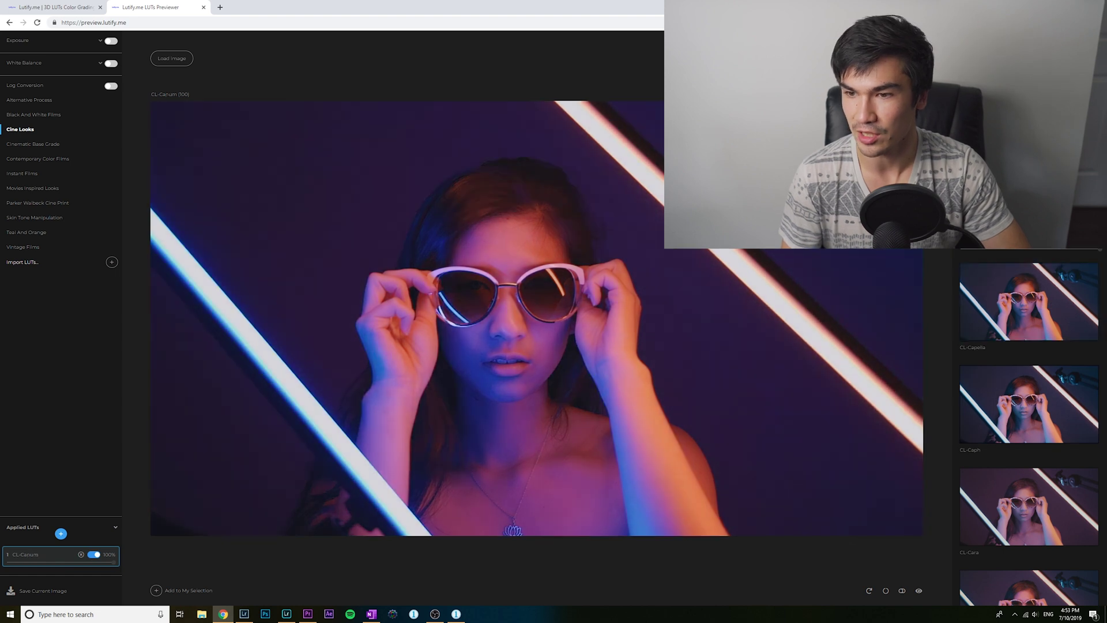
{"action": "scroll", "coordinate": [1039, 273], "scroll_direction": "down", "scroll_amount": 3}
{"action": "left_click", "coordinate": [1028, 475]}
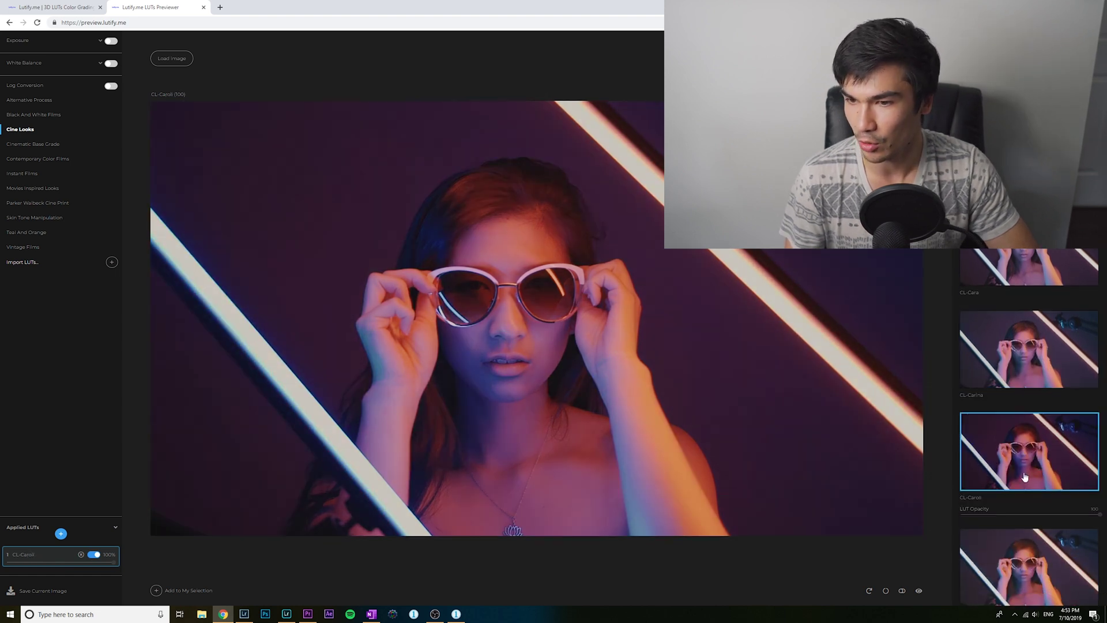
{"action": "scroll", "coordinate": [1008, 466], "scroll_direction": "down", "scroll_amount": 2}
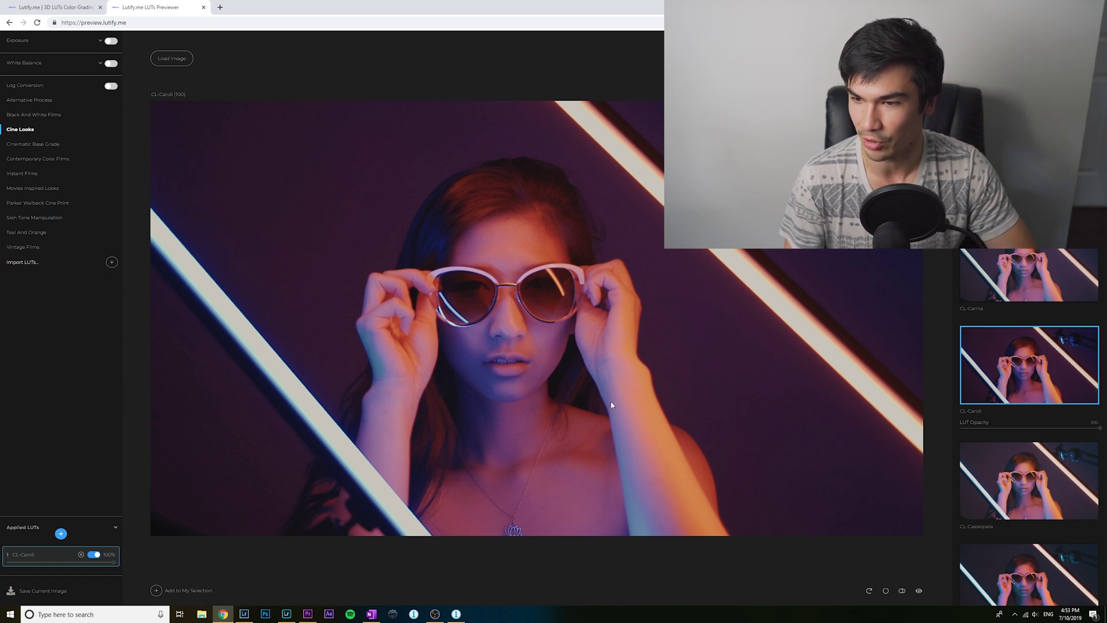
Try CL-Cassiopeia, CL-Castor and CL-Catria on the portrait, then settle on CL-Chort.
{"action": "left_click", "coordinate": [1016, 486]}
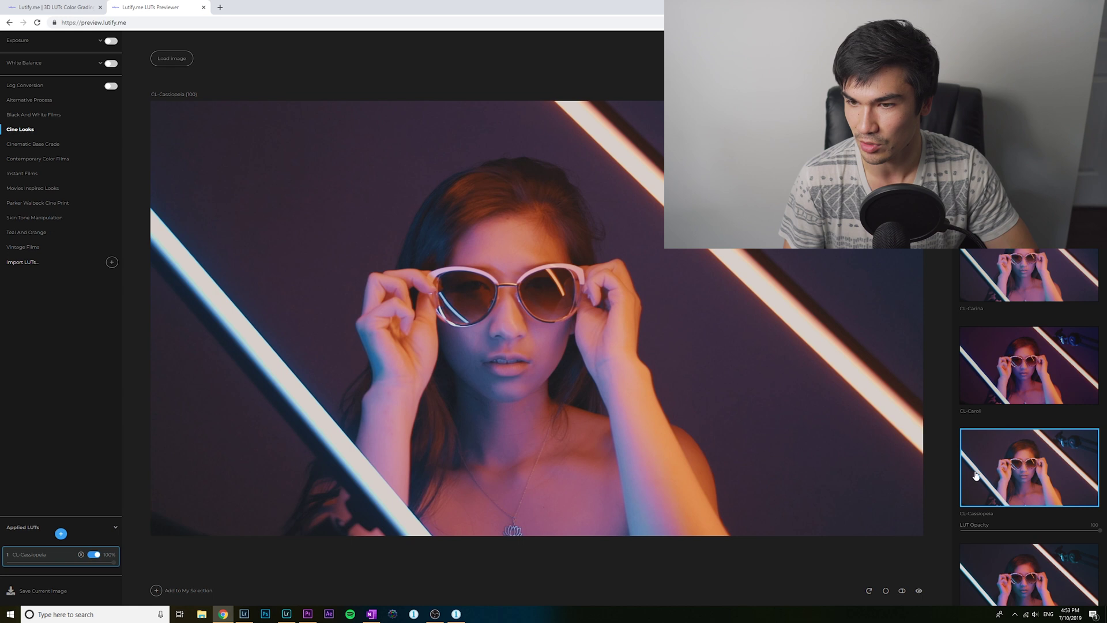
{"action": "scroll", "coordinate": [1015, 460], "scroll_direction": "down", "scroll_amount": 3}
{"action": "left_click", "coordinate": [1023, 461]}
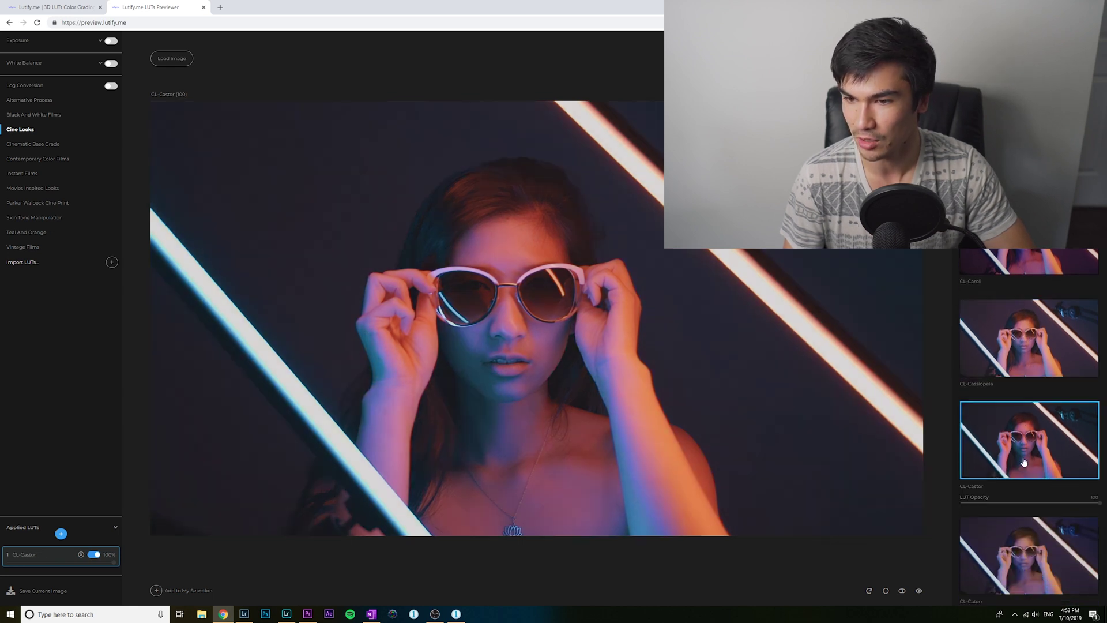
{"action": "scroll", "coordinate": [1031, 441], "scroll_direction": "down", "scroll_amount": 2}
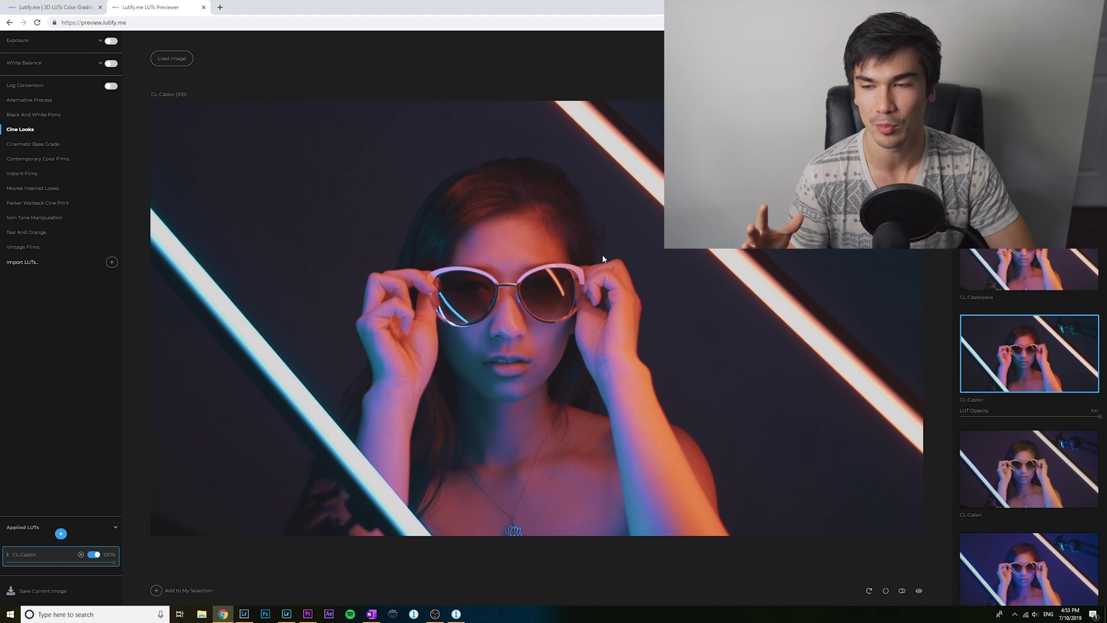
{"action": "scroll", "coordinate": [1038, 484], "scroll_direction": "down", "scroll_amount": 2}
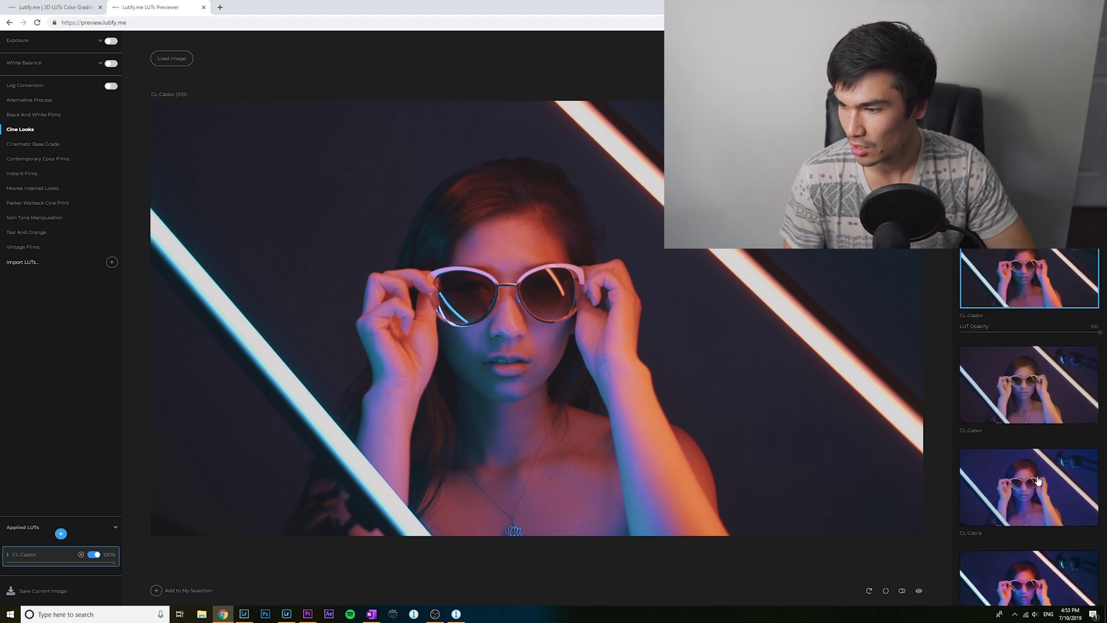
{"action": "left_click", "coordinate": [1031, 495]}
{"action": "scroll", "coordinate": [1039, 466], "scroll_direction": "down", "scroll_amount": 6}
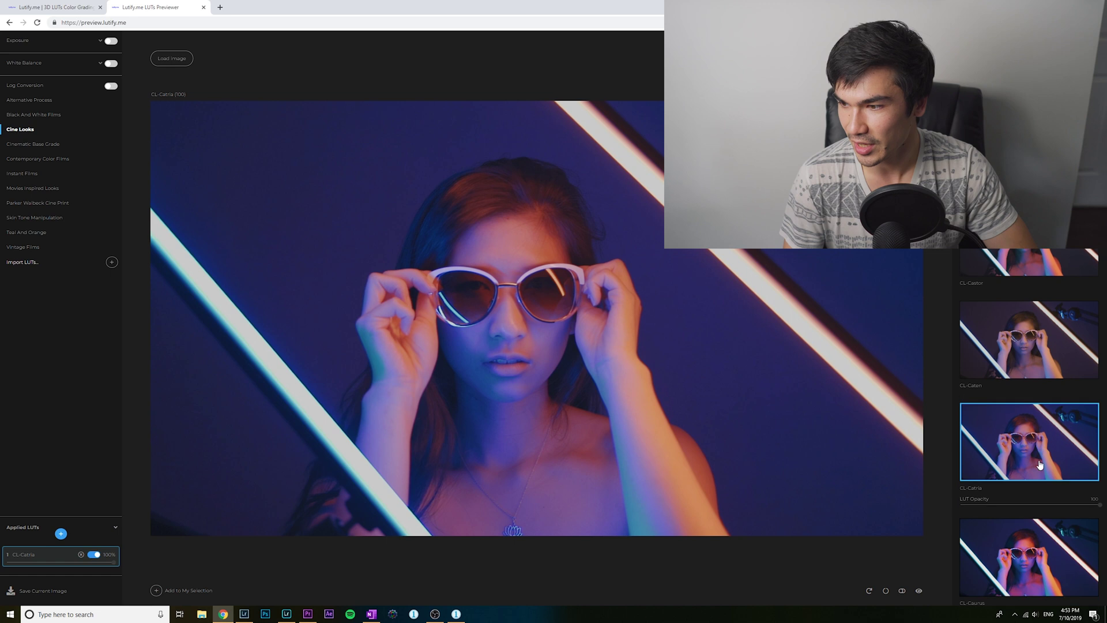
{"action": "scroll", "coordinate": [1040, 465], "scroll_direction": "down", "scroll_amount": 1}
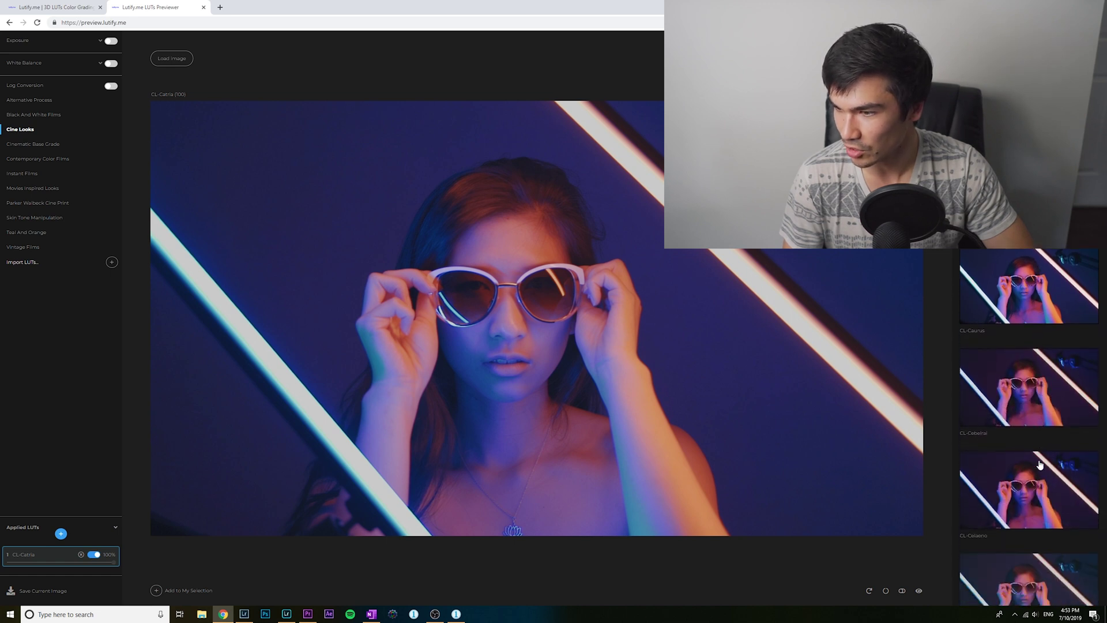
{"action": "scroll", "coordinate": [1040, 465], "scroll_direction": "down", "scroll_amount": 6}
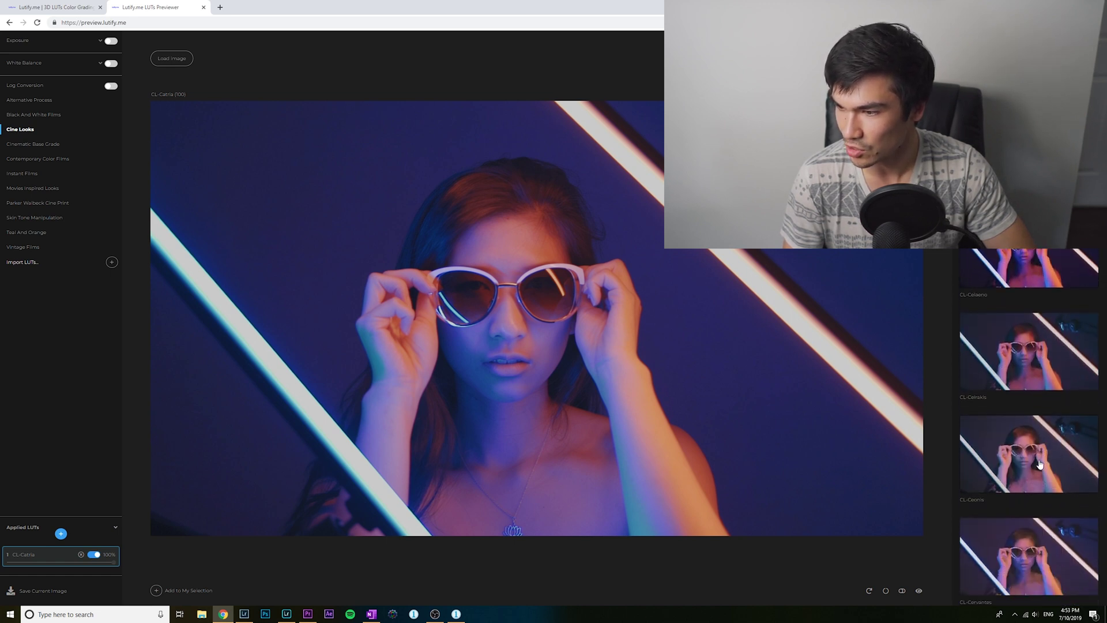
{"action": "scroll", "coordinate": [1040, 465], "scroll_direction": "down", "scroll_amount": 8}
{"action": "left_click", "coordinate": [1047, 450]}
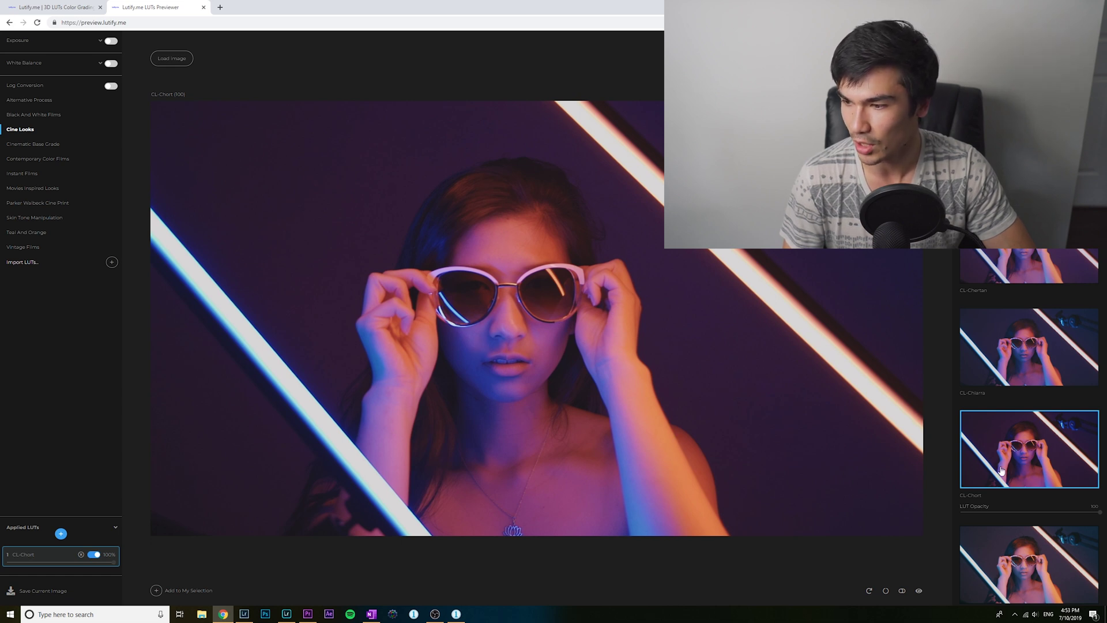
{"action": "scroll", "coordinate": [990, 467], "scroll_direction": "down", "scroll_amount": 4}
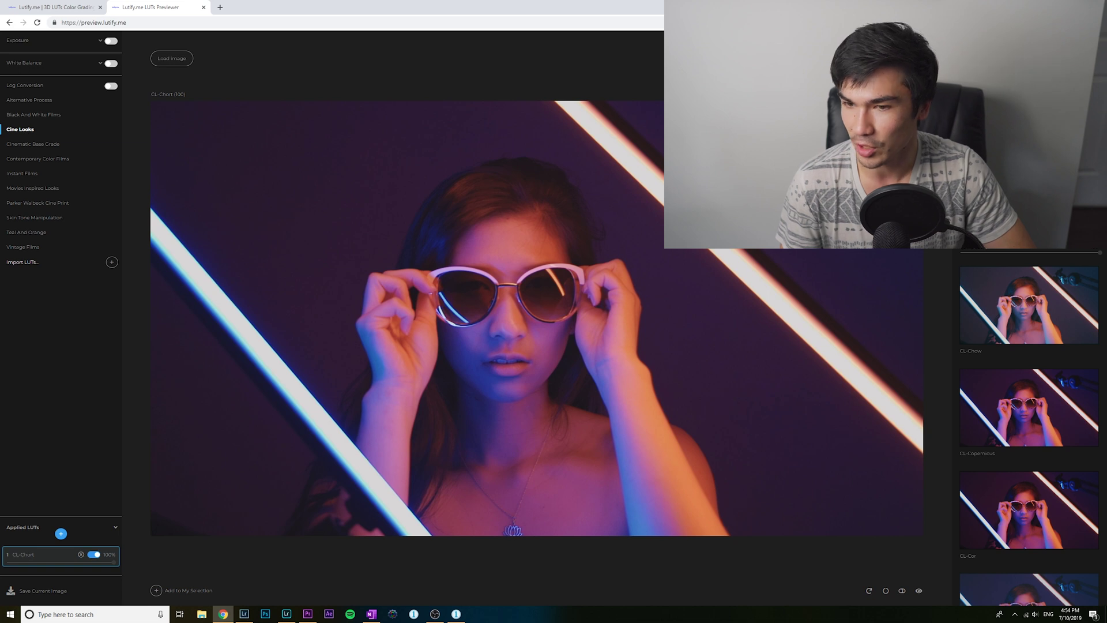
Back in Premiere, load CL-Chort.cube as the adjustment layer's Lumetri creative look.
{"action": "left_click", "coordinate": [309, 614]}
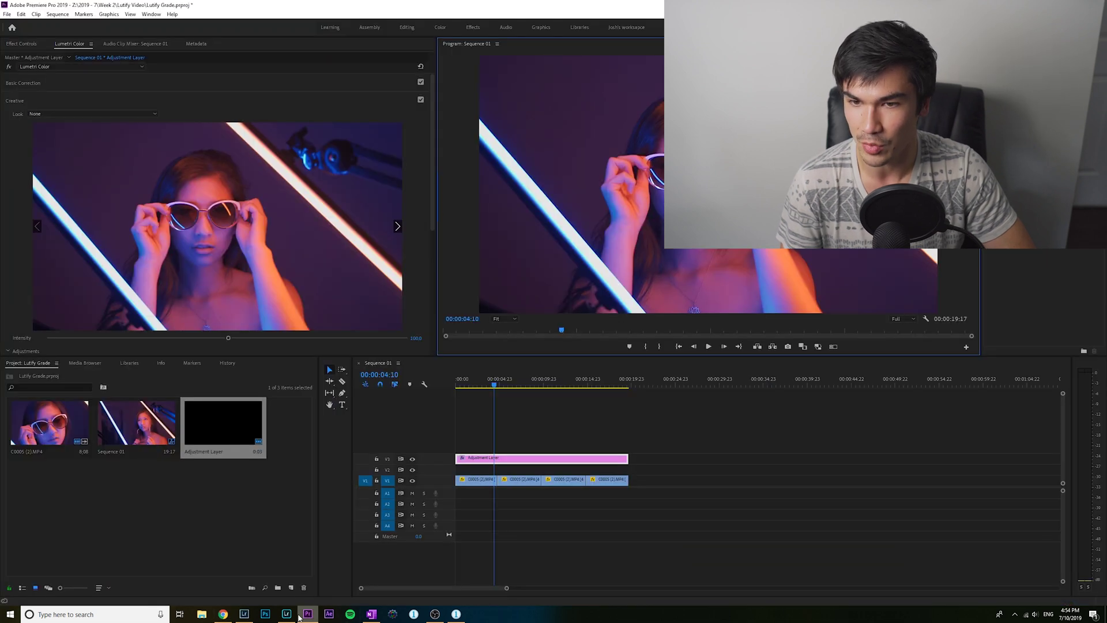
{"action": "left_click", "coordinate": [89, 110]}
{"action": "left_click", "coordinate": [44, 143]}
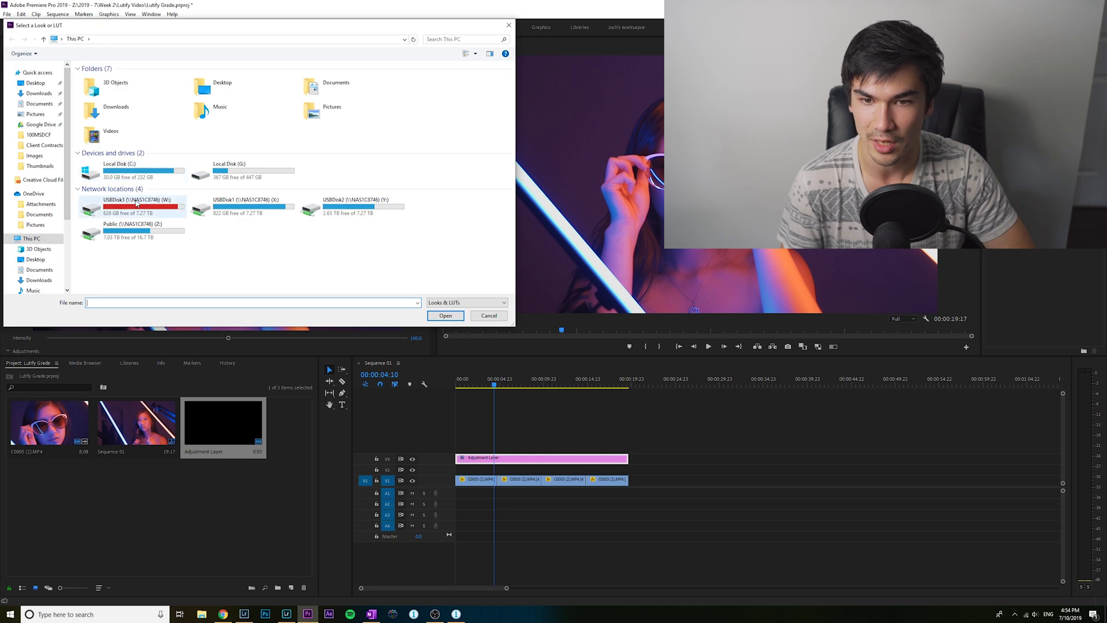
{"action": "scroll", "coordinate": [144, 182], "scroll_direction": "down", "scroll_amount": 1}
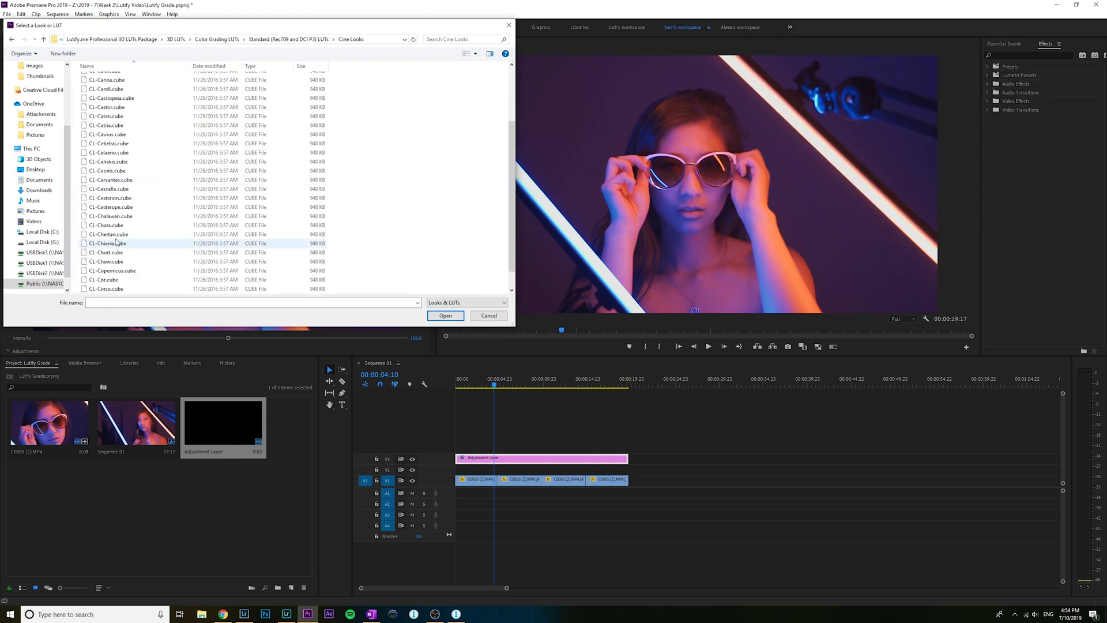
{"action": "left_click", "coordinate": [109, 252]}
{"action": "left_click", "coordinate": [440, 317]}
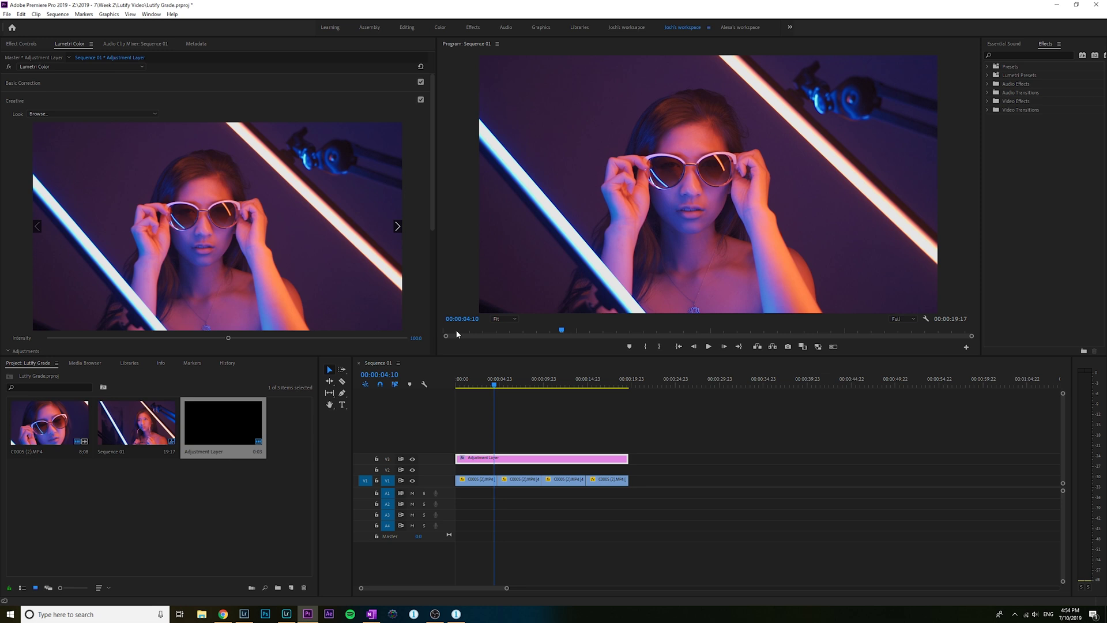
Scrub the sequence and toggle V3 visibility to compare graded and ungraded footage.
{"action": "left_click_drag", "start_coordinate": [505, 377], "coordinate": [586, 398]}
{"action": "left_click", "coordinate": [413, 459]}
{"action": "left_click", "coordinate": [413, 459]}
{"action": "left_click", "coordinate": [413, 459]}
{"action": "left_click", "coordinate": [413, 459]}
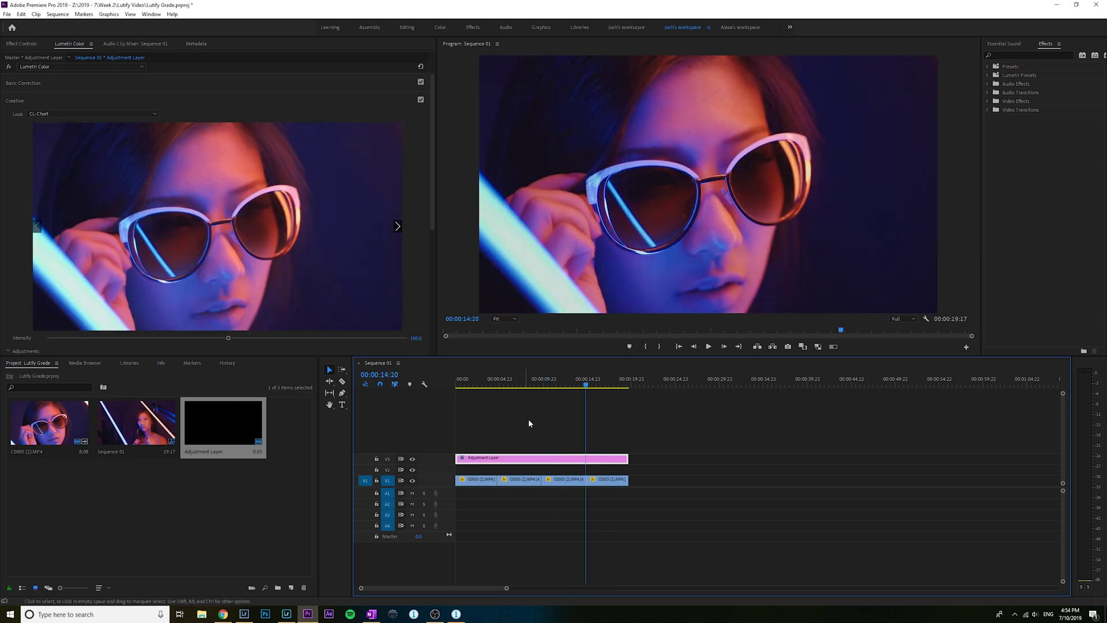
{"action": "left_click_drag", "start_coordinate": [589, 386], "coordinate": [613, 387]}
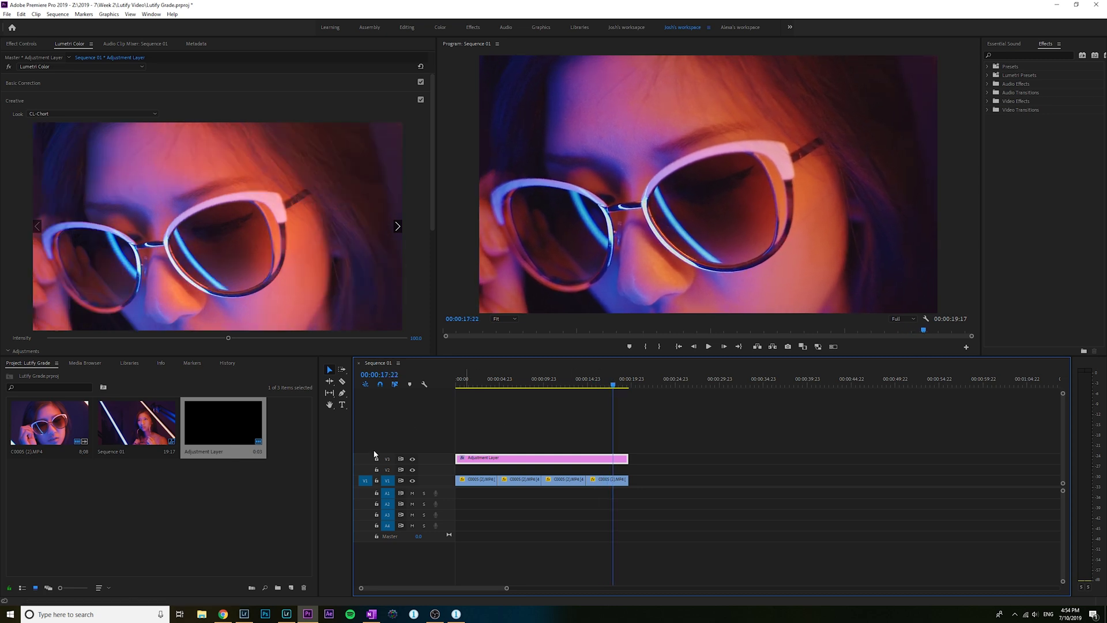
{"action": "left_click", "coordinate": [412, 459]}
{"action": "left_click", "coordinate": [412, 459]}
{"action": "left_click", "coordinate": [412, 459]}
{"action": "left_click", "coordinate": [413, 459]}
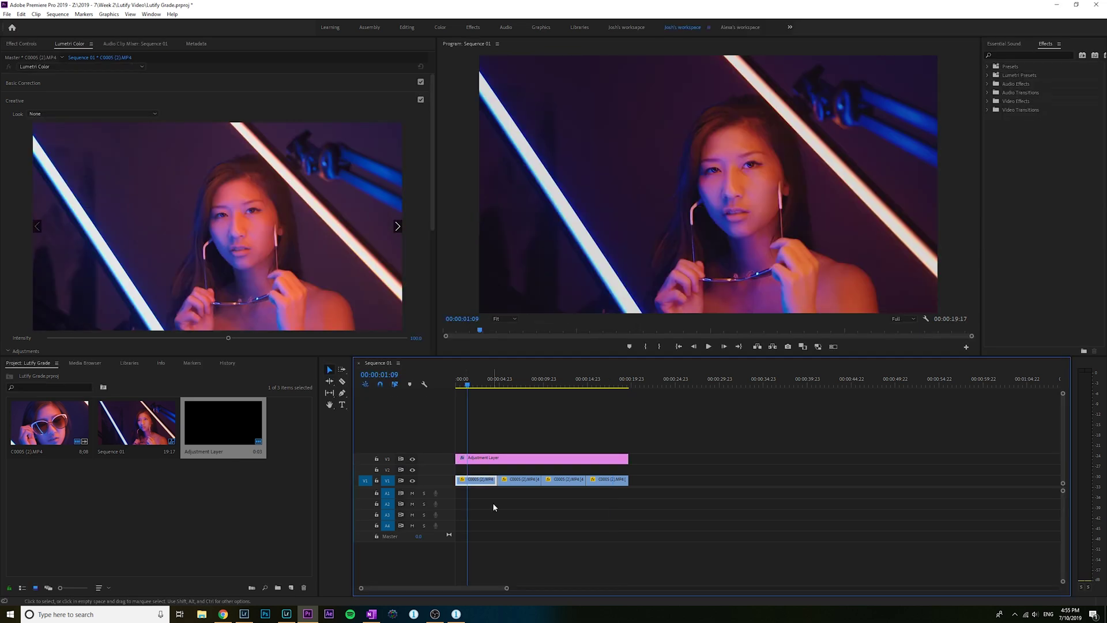
In Basic Correction, set the first clip's Exposure to 0.4 and Shadows to about -21.
{"action": "left_click", "coordinate": [119, 86]}
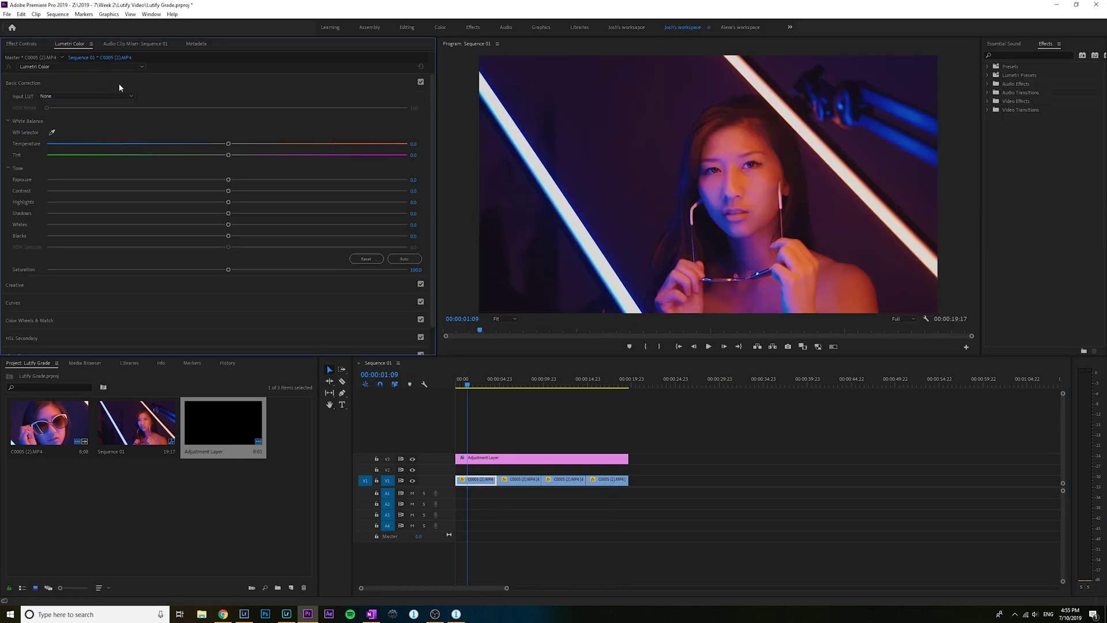
{"action": "left_click", "coordinate": [237, 179]}
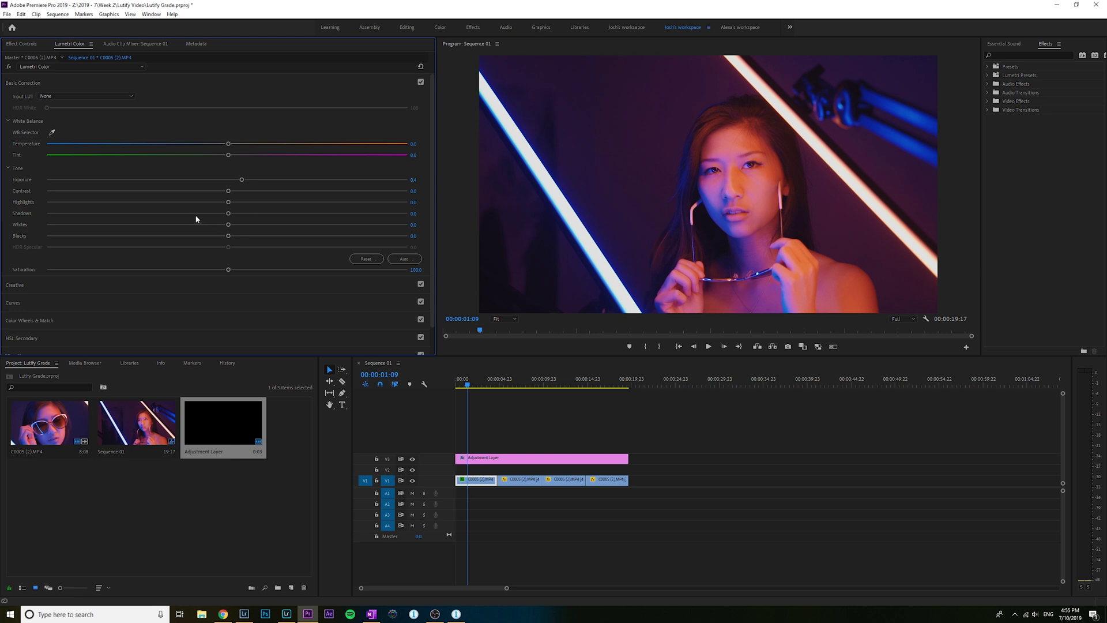
{"action": "left_click_drag", "start_coordinate": [196, 213], "coordinate": [189, 215]}
{"action": "left_click_drag", "start_coordinate": [501, 394], "coordinate": [602, 391]}
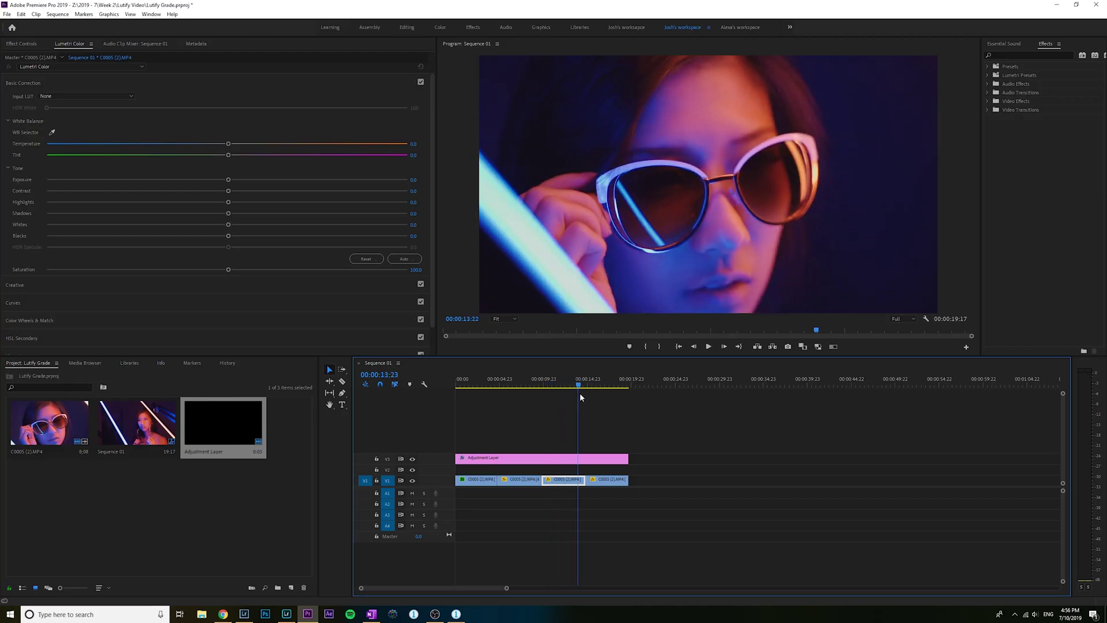
{"action": "left_click_drag", "start_coordinate": [579, 393], "coordinate": [513, 408]}
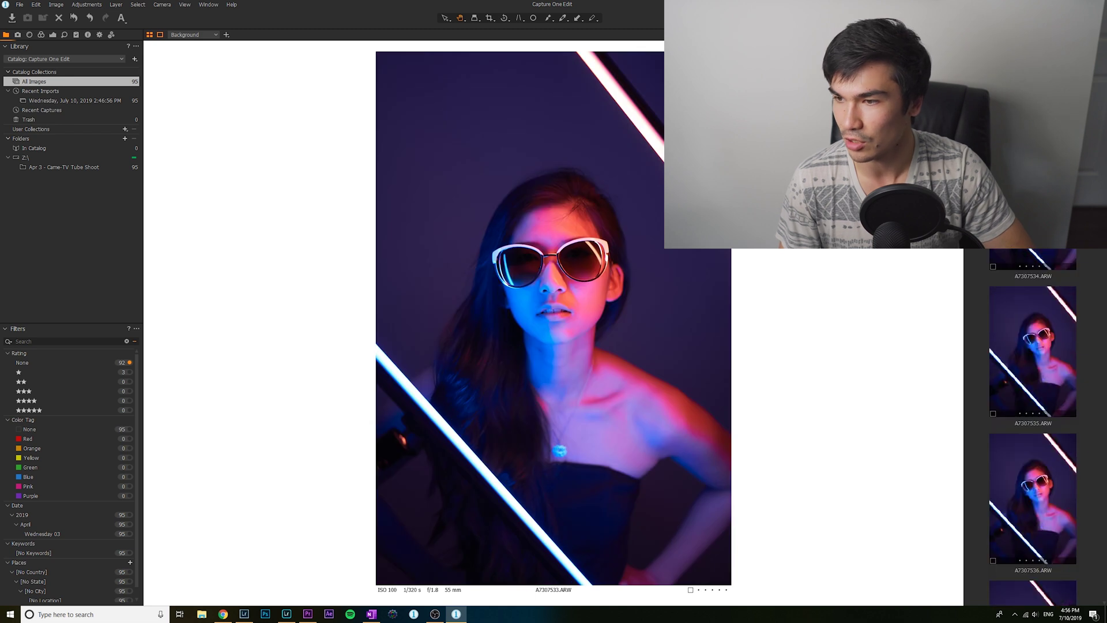
Advance to the next raw image in the filmstrip, A7307534.ARW.
{"action": "key", "text": "Right"}
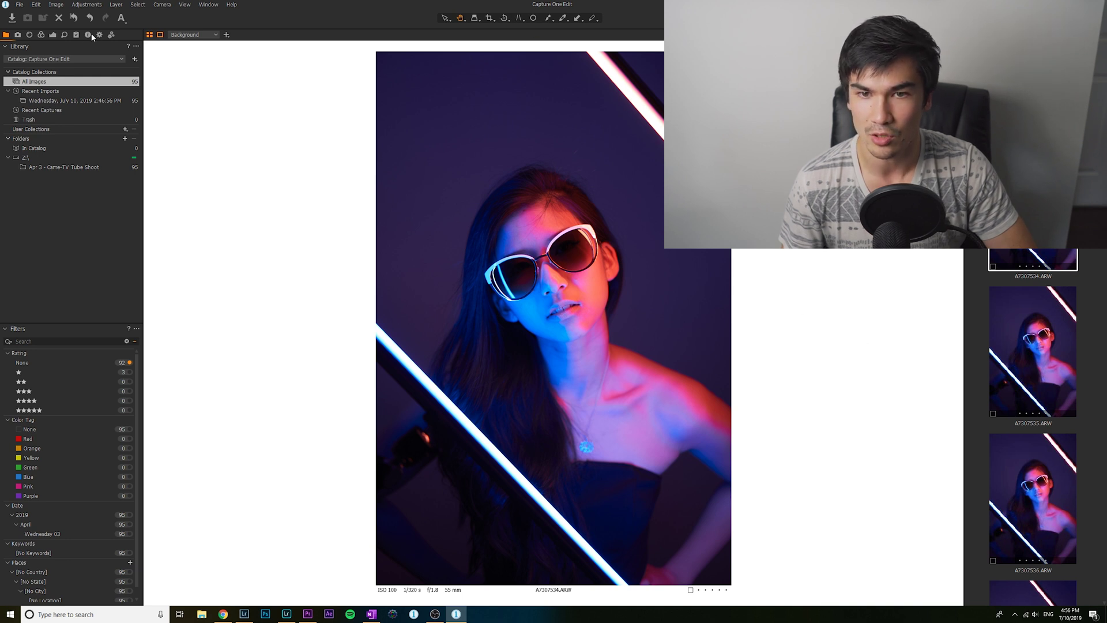
Open Styles and Presets and expand the Lutify.me Raw Styles 100% folder to list Cine Looks.
{"action": "left_click", "coordinate": [76, 34]}
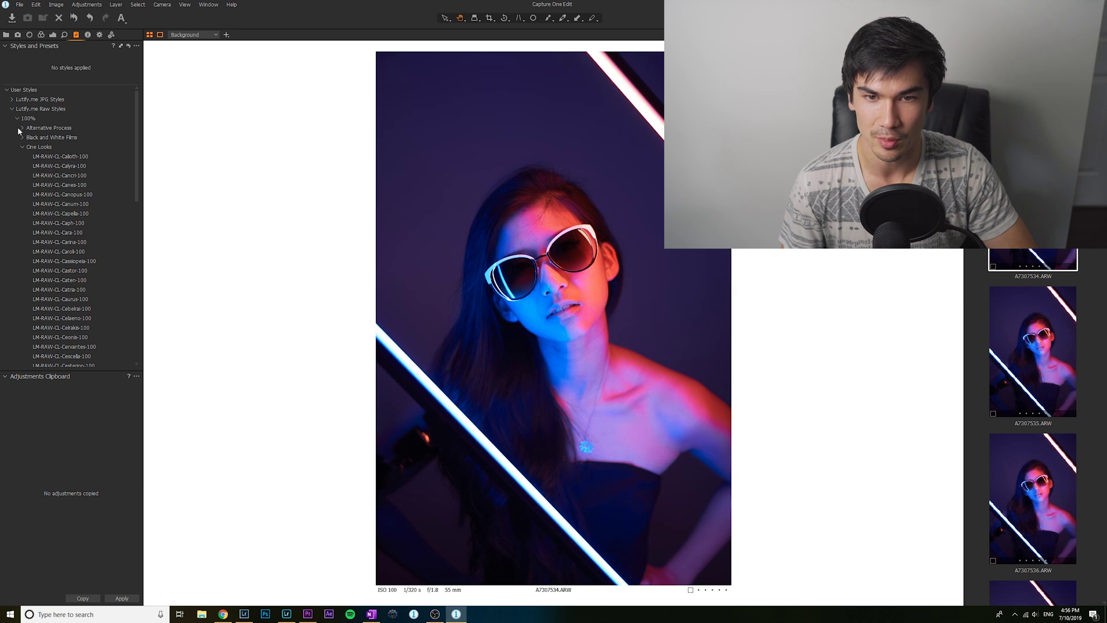
{"action": "left_click", "coordinate": [16, 118]}
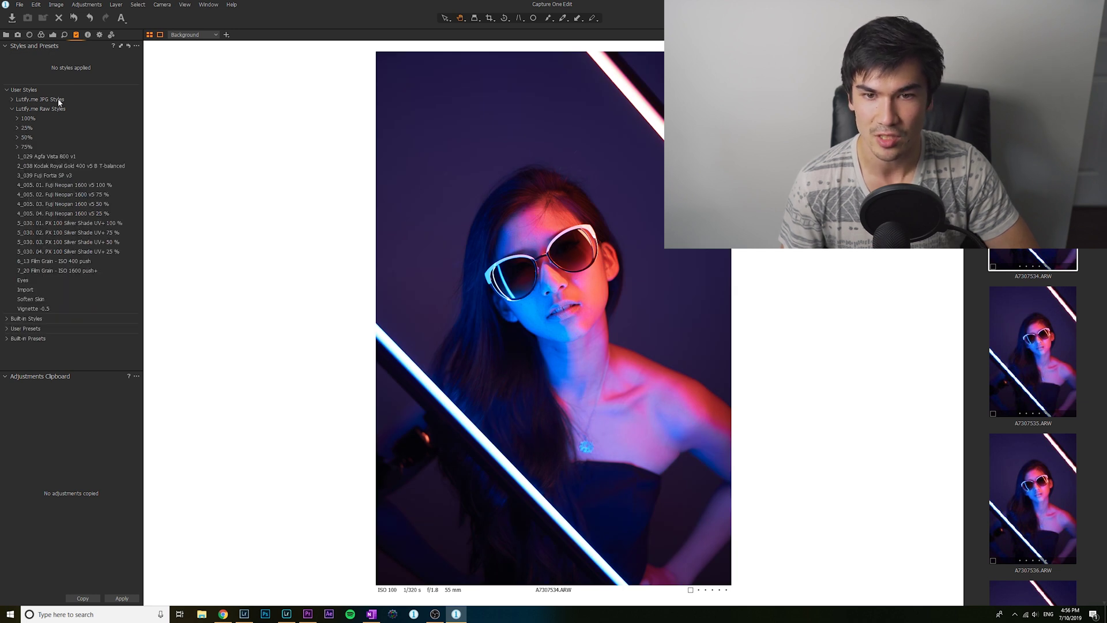
{"action": "left_click", "coordinate": [17, 118]}
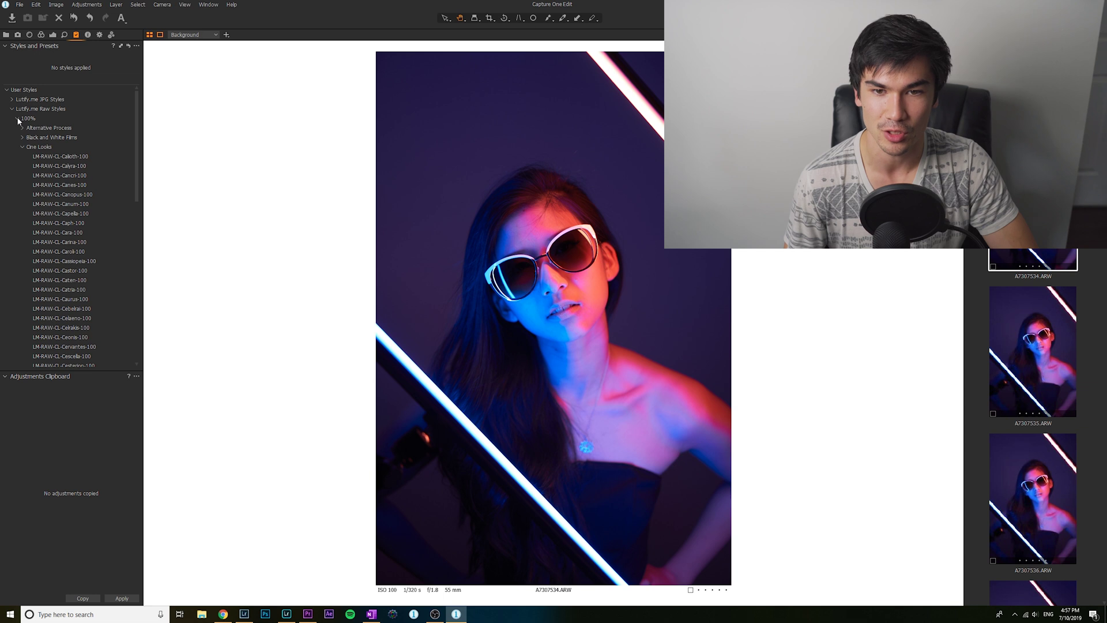
{"action": "left_click", "coordinate": [18, 118]}
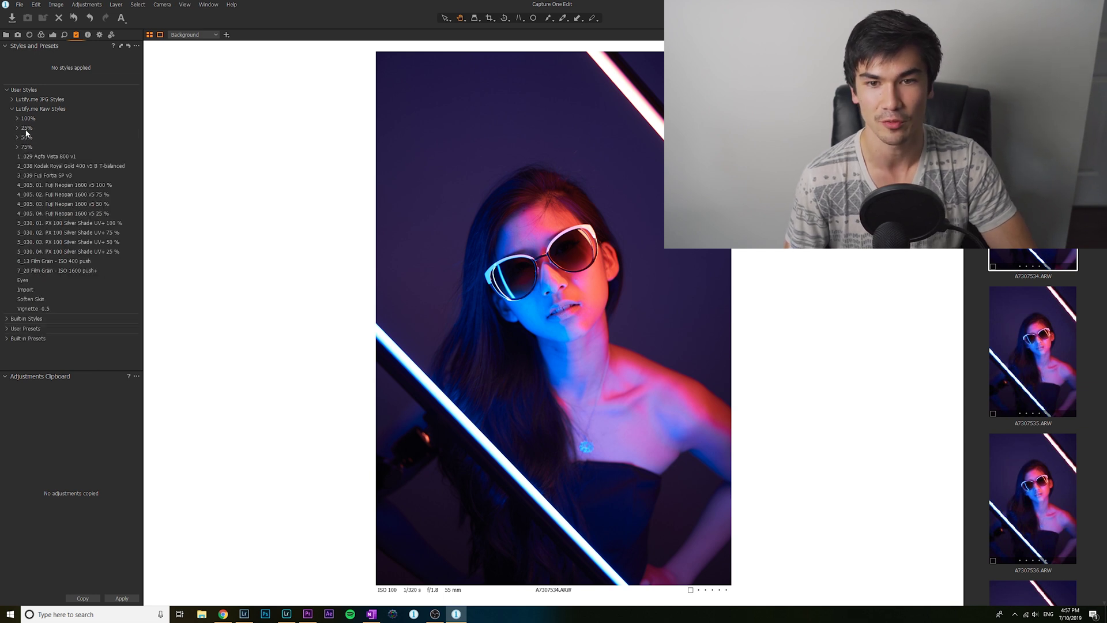
{"action": "left_click", "coordinate": [18, 119]}
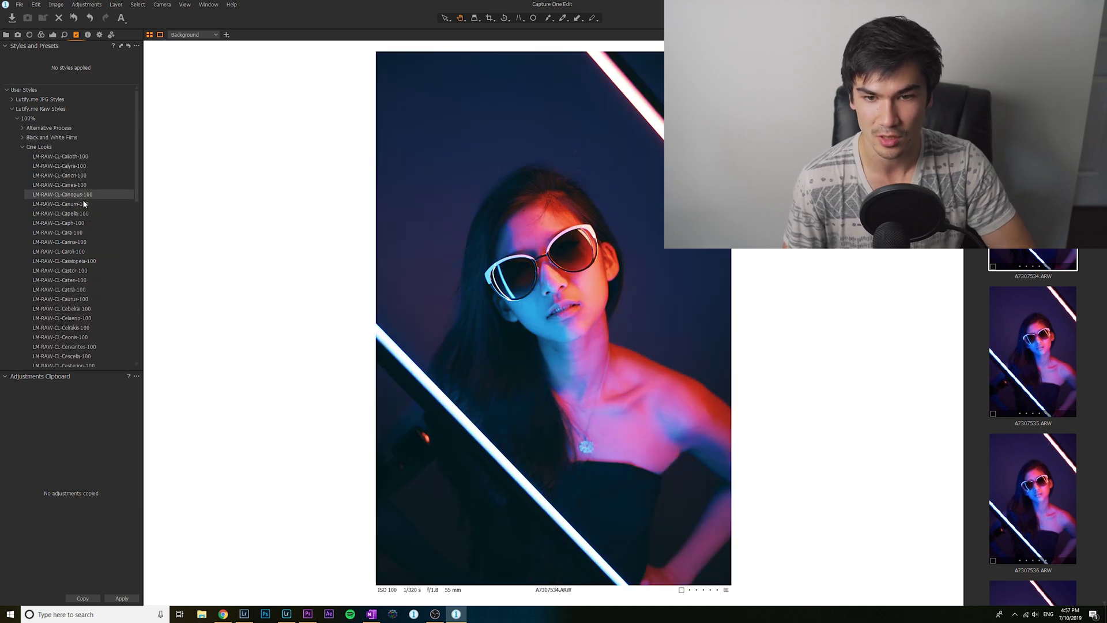